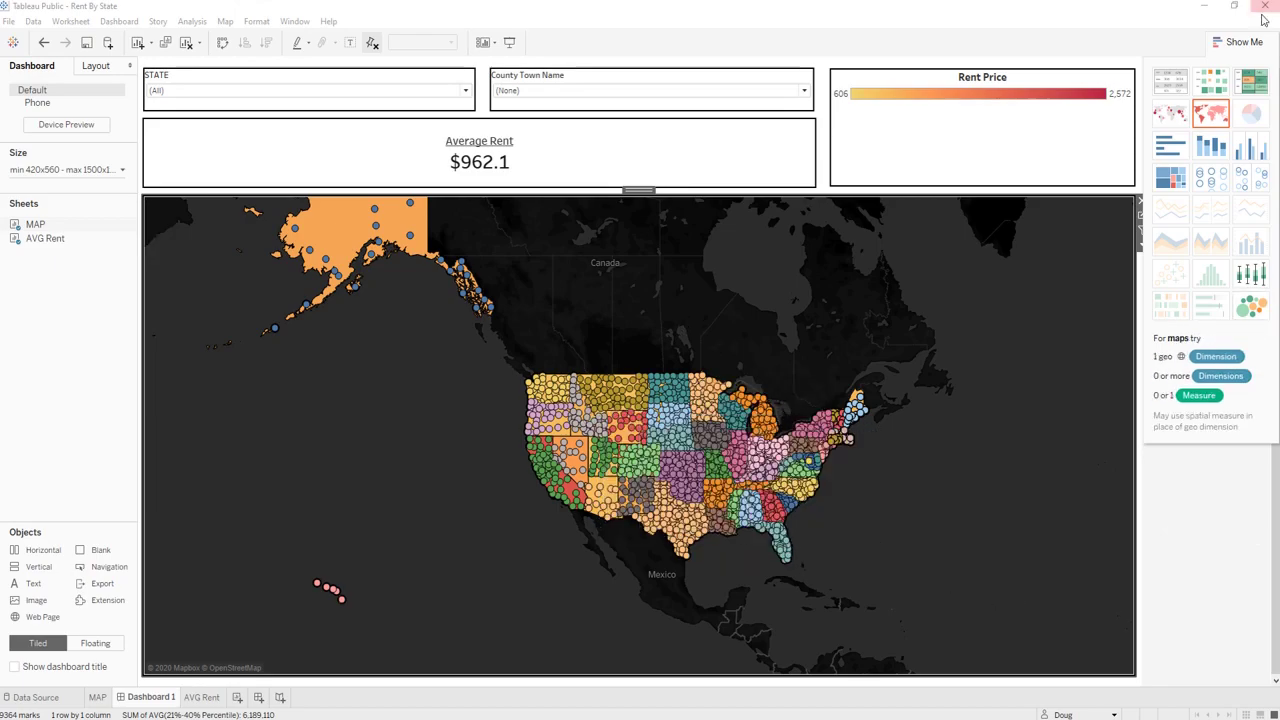
# Close the Show Me pane so the county rent map and filters fill the window
pyautogui.moveTo(1240, 46); pyautogui.dragTo(1238, 50)
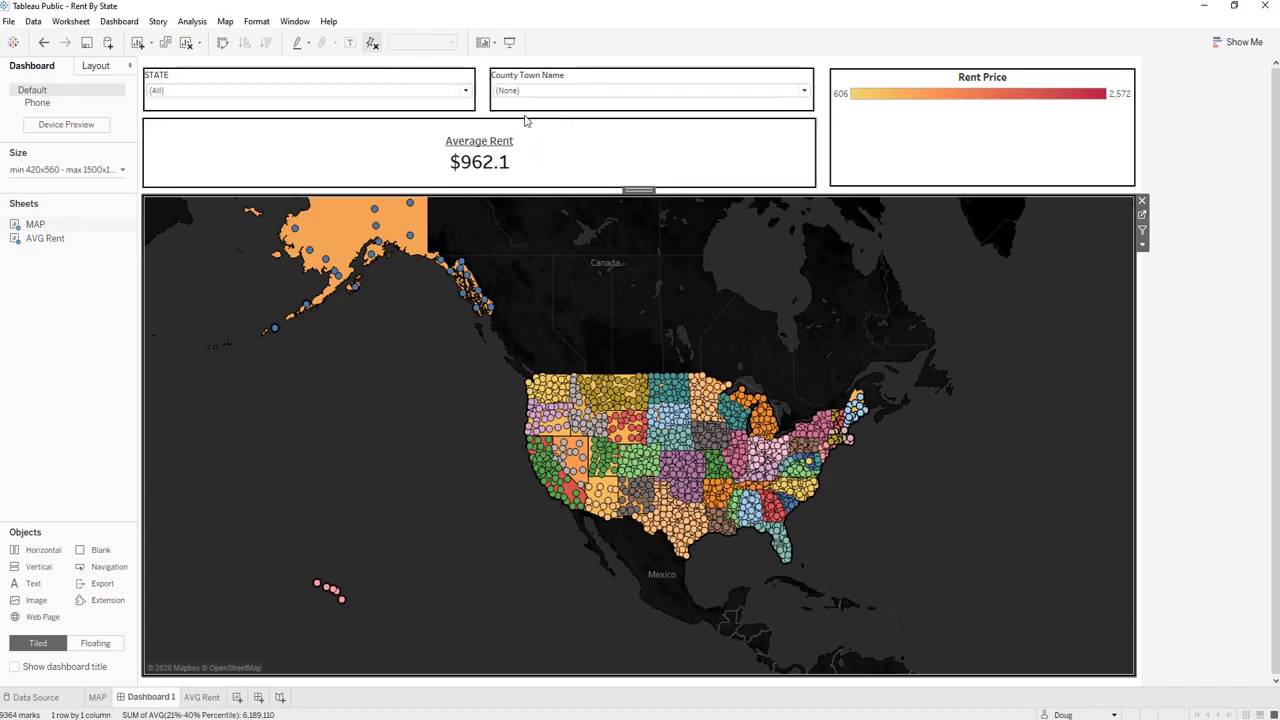
pyautogui.click(382, 91)
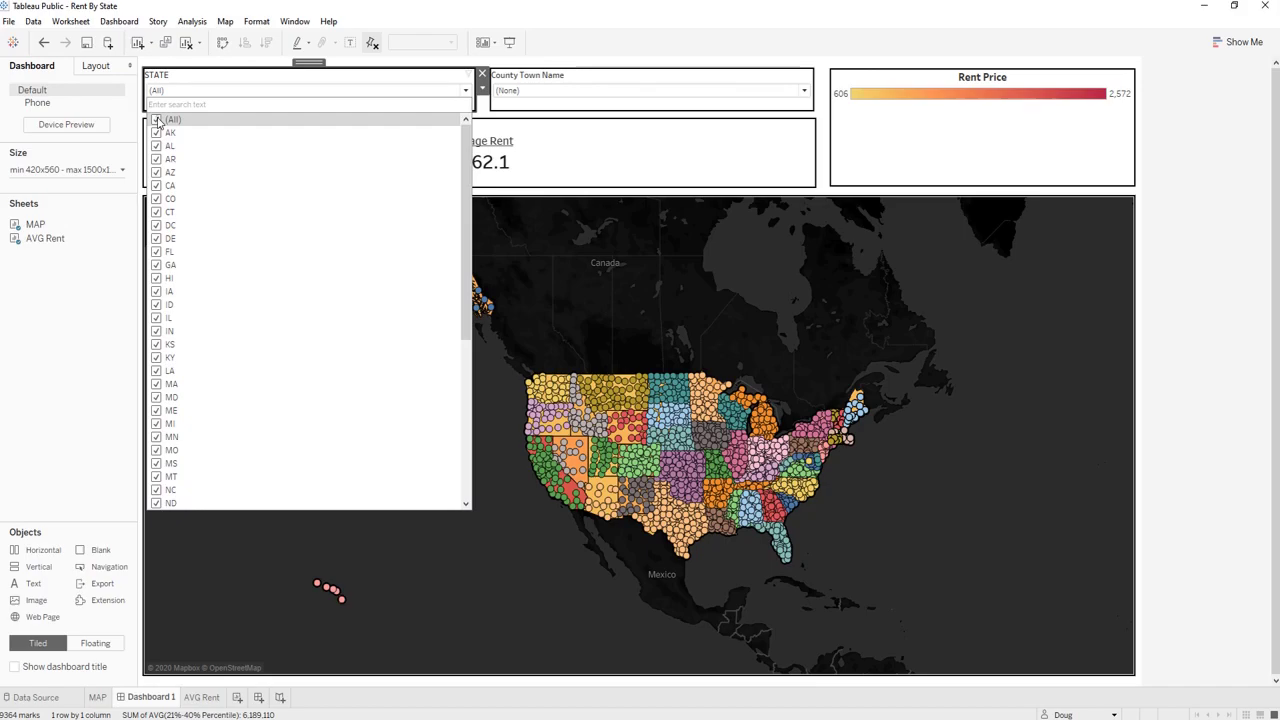
pyautogui.click(158, 120)
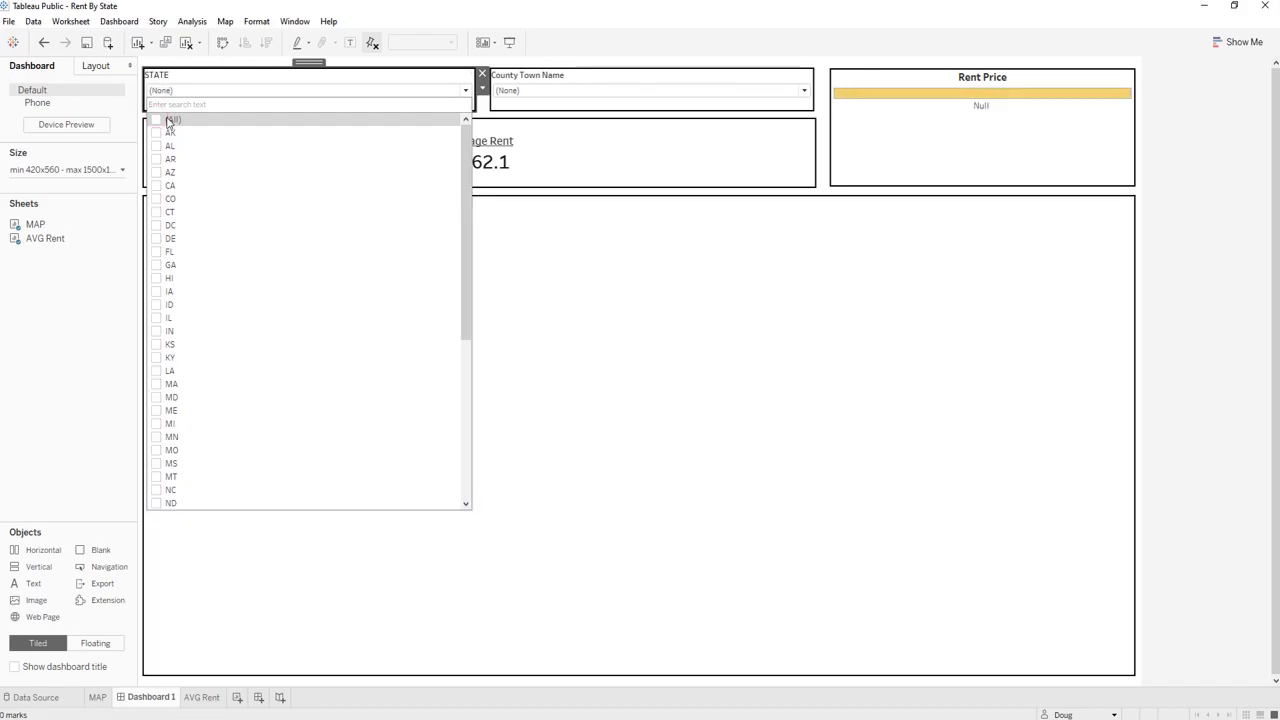
pyautogui.click(156, 212)
pyautogui.click(660, 380)
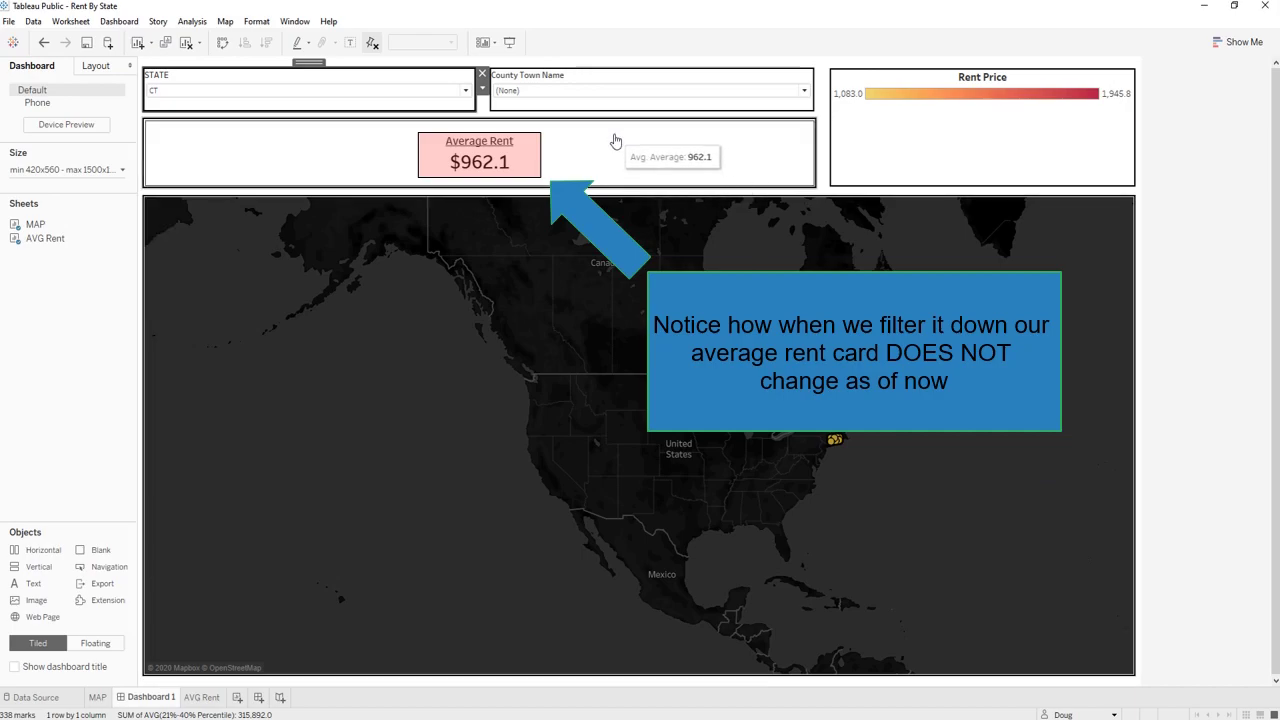
pyautogui.click(451, 90)
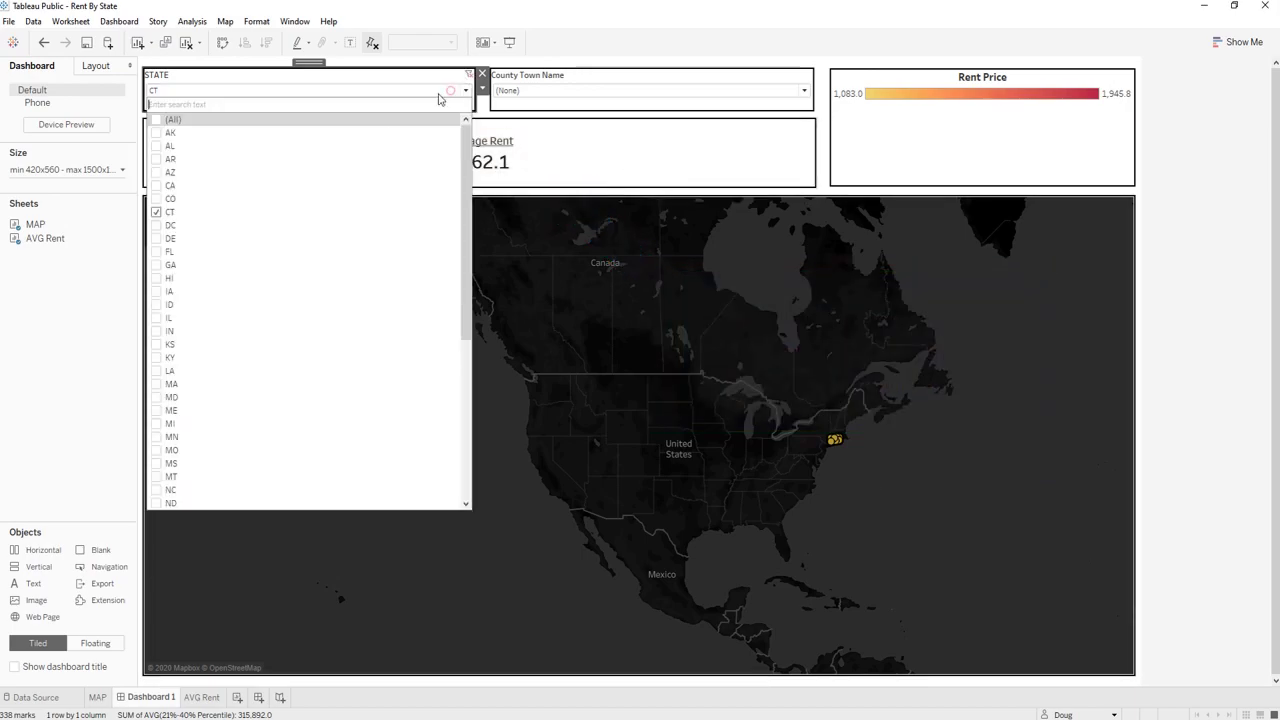
pyautogui.click(155, 121)
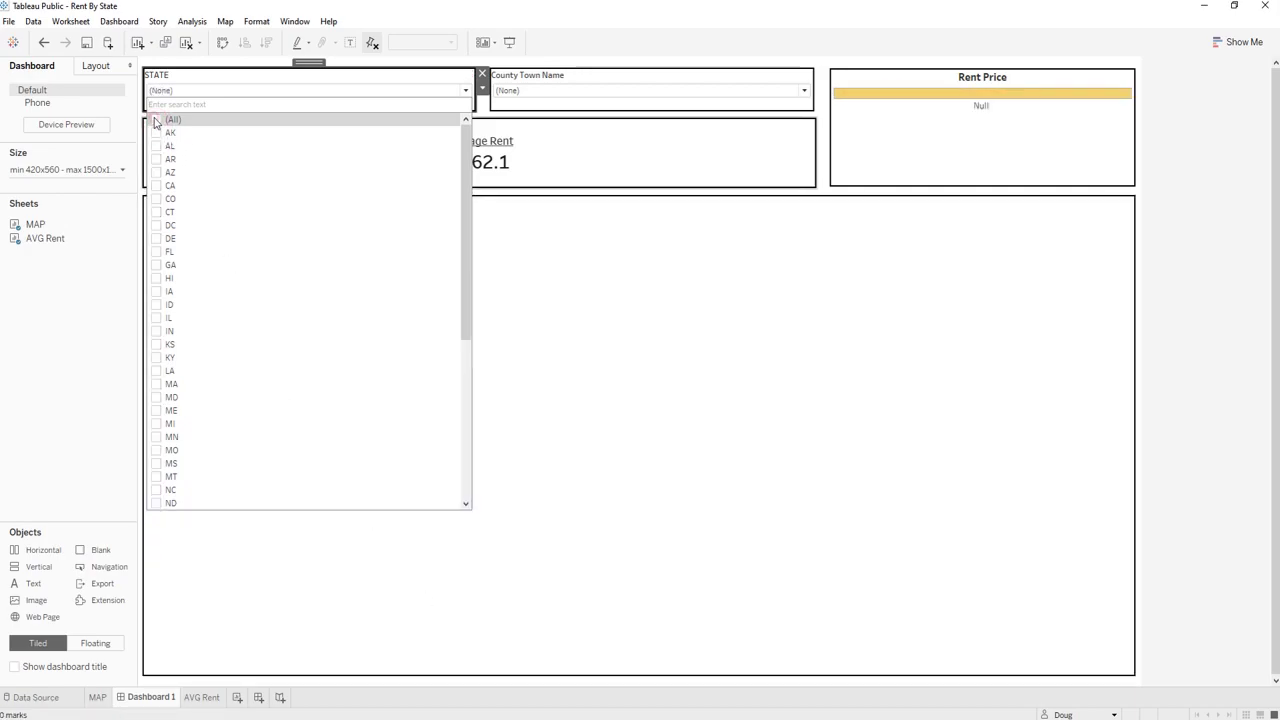
pyautogui.click(155, 120)
pyautogui.click(765, 280)
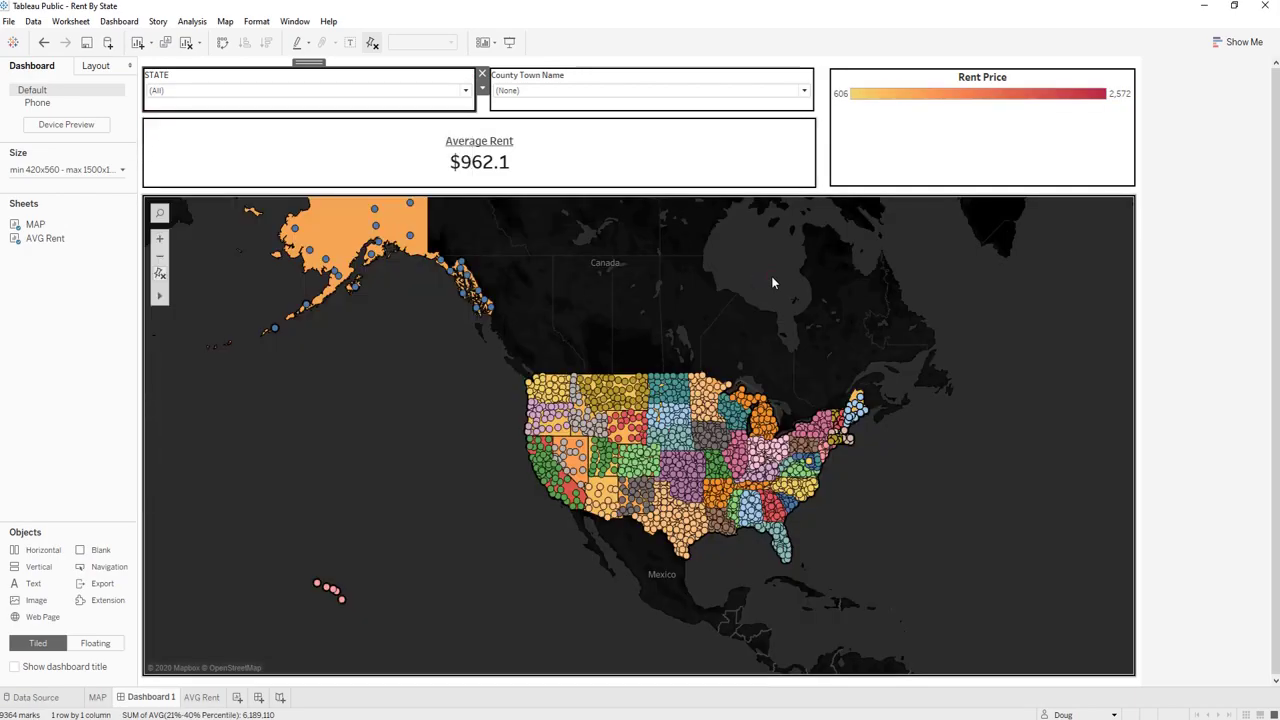
# Switch to the AVG Rent worksheet and widen its Filters card to show full filter names
pyautogui.click(100, 697)
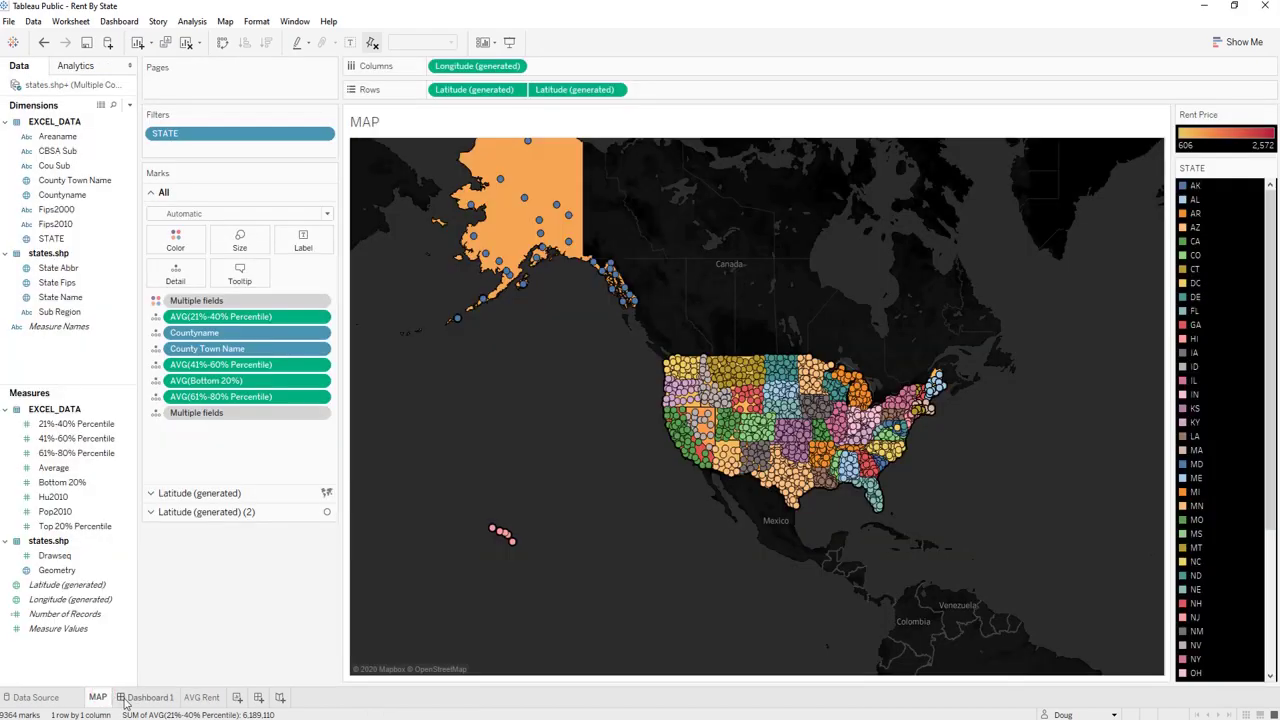
pyautogui.click(200, 697)
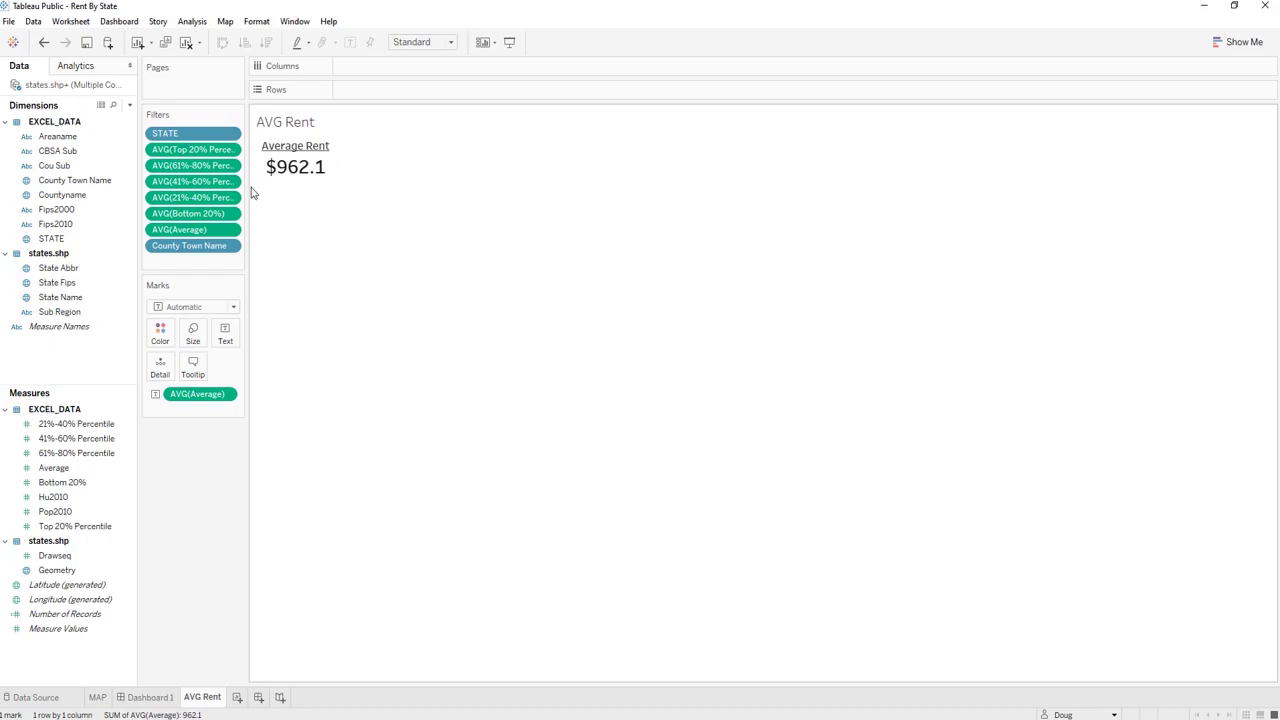
pyautogui.moveTo(250, 192); pyautogui.dragTo(469, 227)
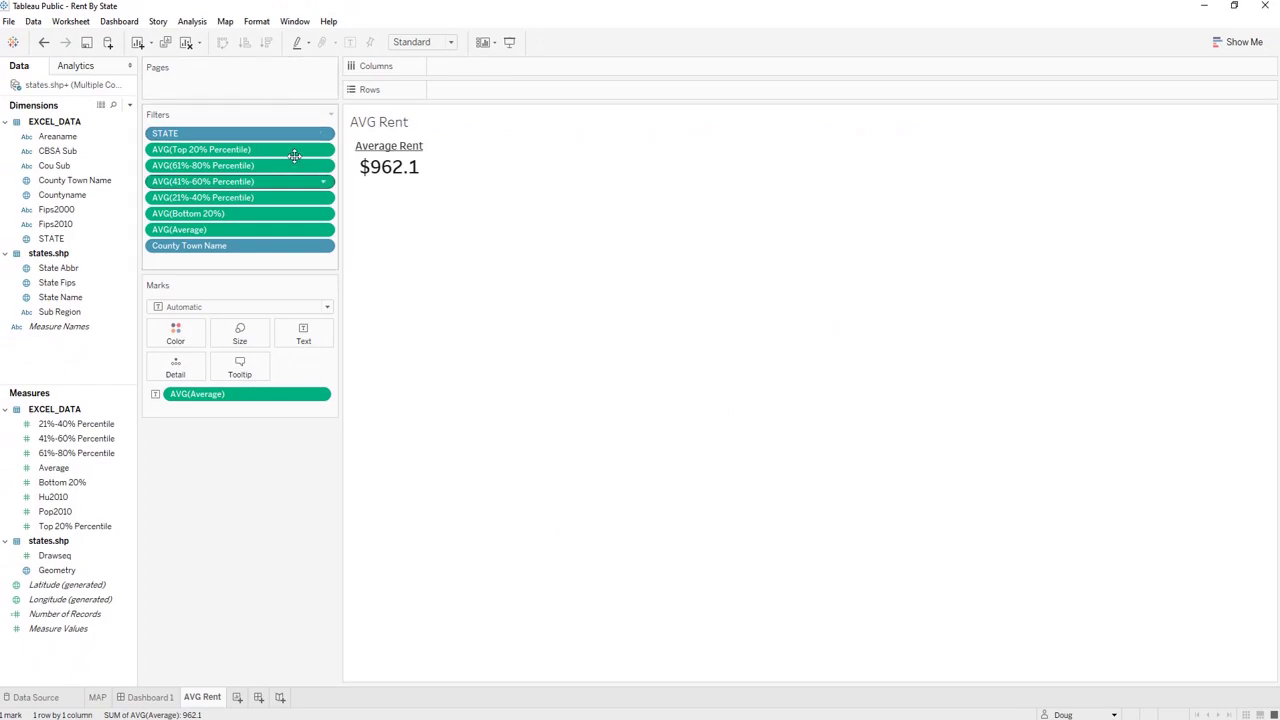
# Filter Dashboard 1's STATE to AK only, then return to the AVG Rent worksheet
pyautogui.click(152, 697)
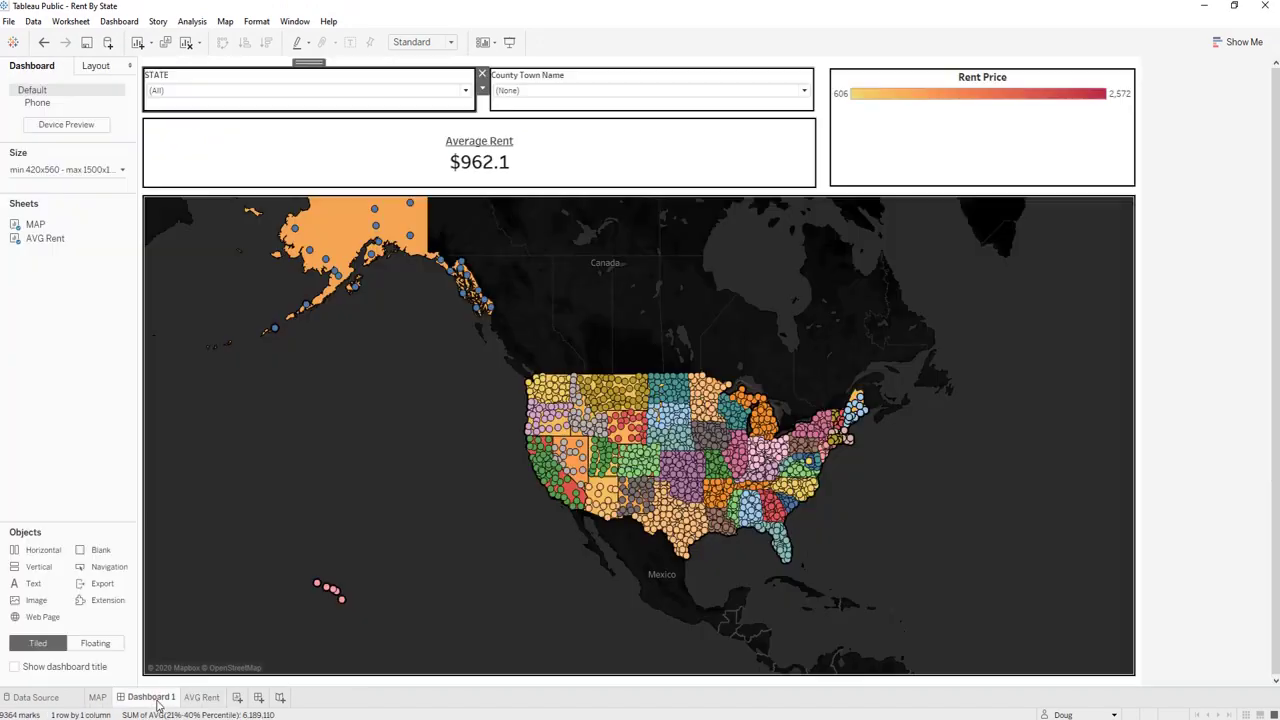
pyautogui.click(342, 90)
pyautogui.click(157, 119)
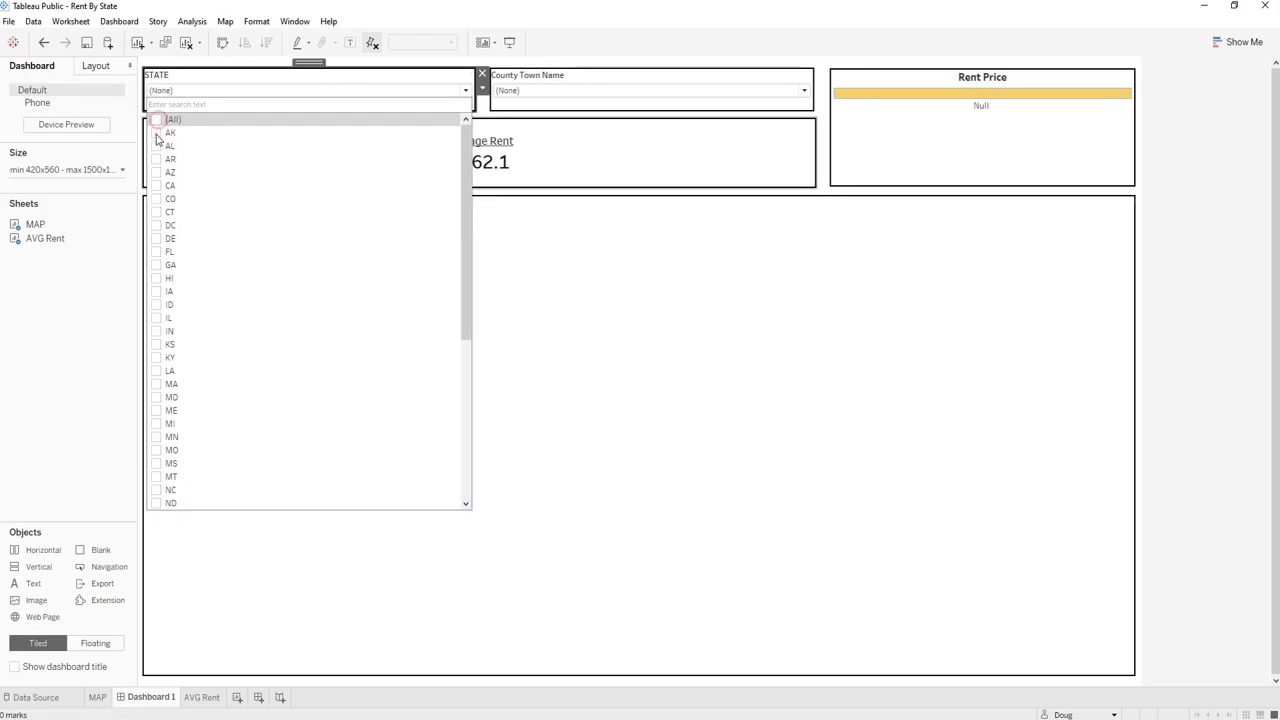
pyautogui.click(157, 132)
pyautogui.click(632, 156)
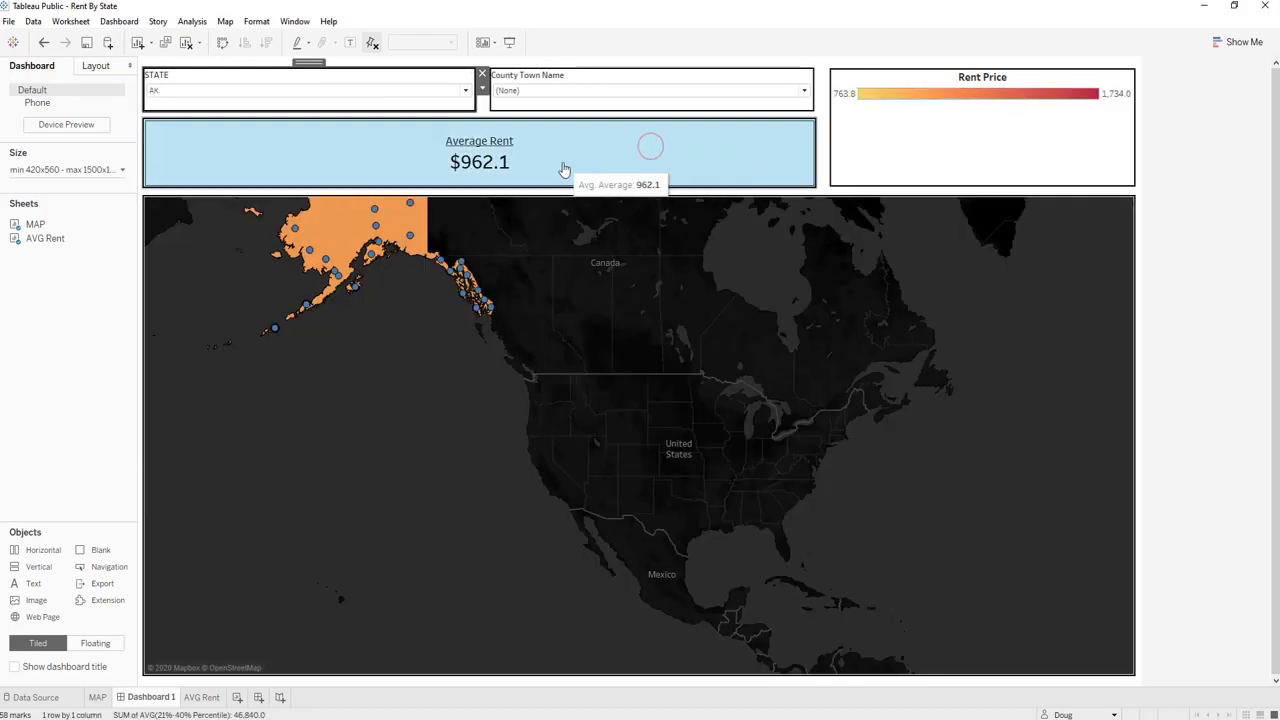
pyautogui.moveTo(358, 258)
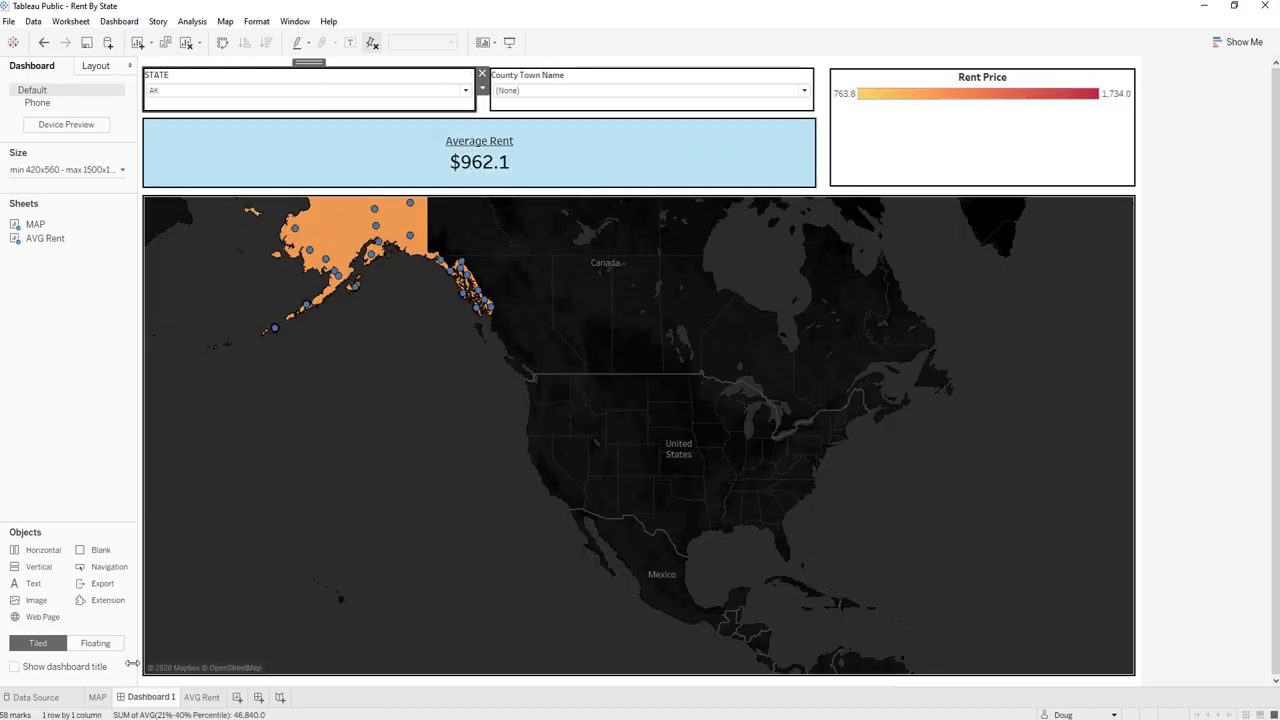
pyautogui.click(201, 697)
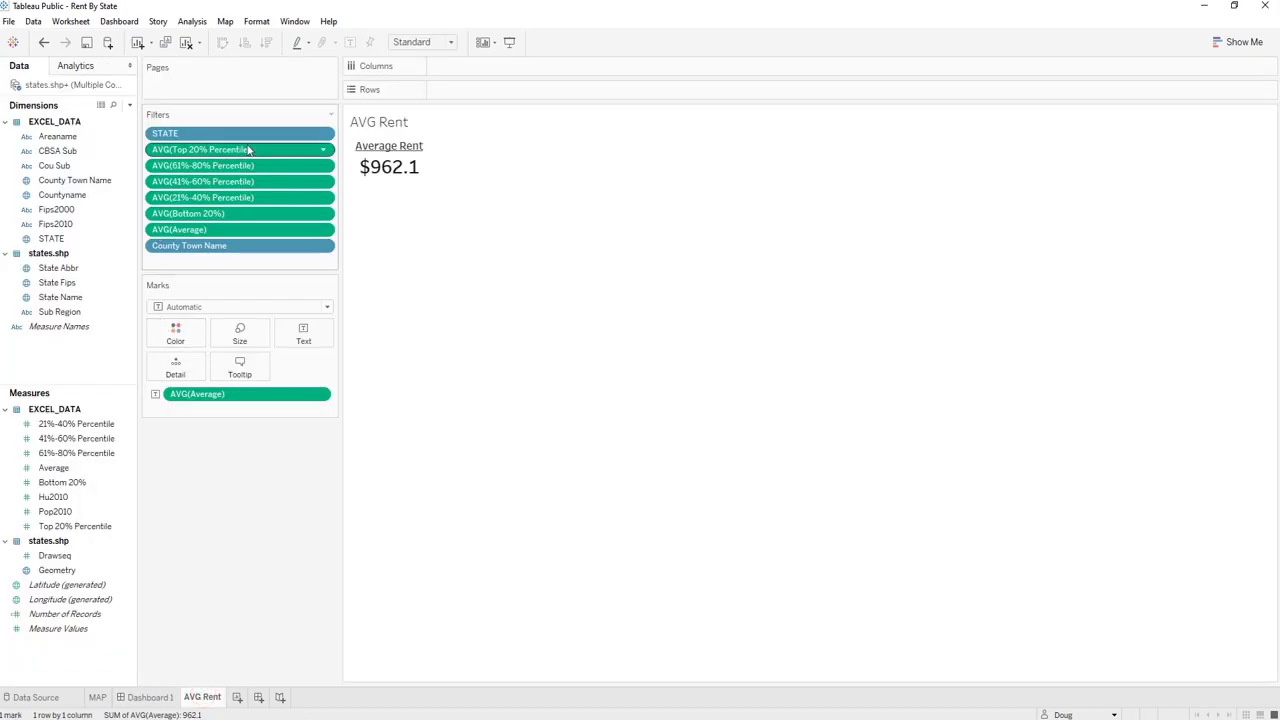
# Apply the STATE filter to the MAP worksheet as well
pyautogui.rightClick(263, 136)
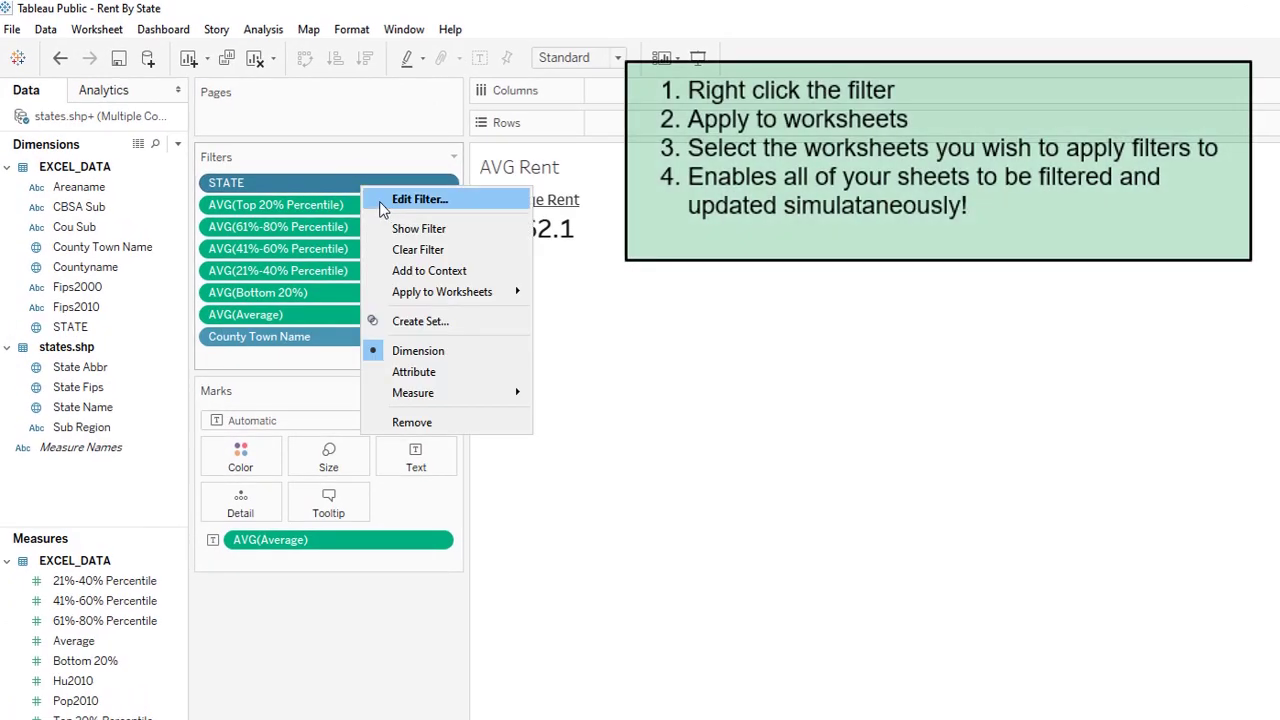
pyautogui.moveTo(470, 288)
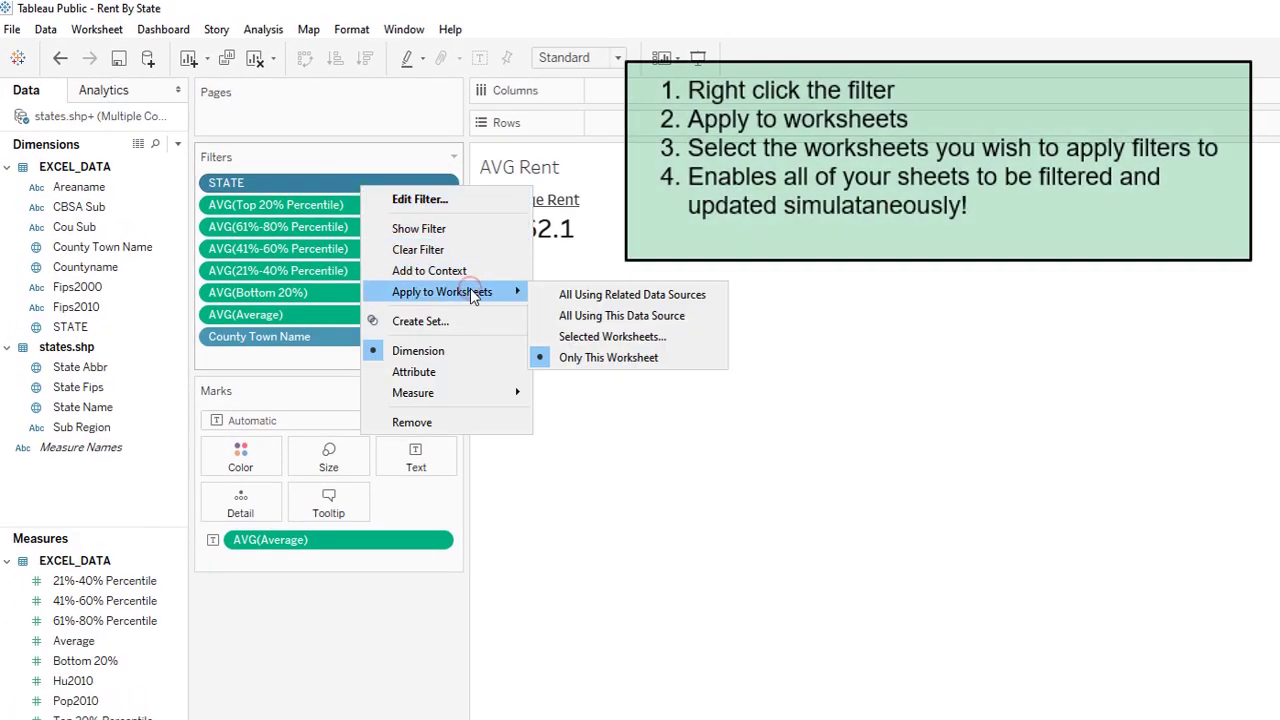
pyautogui.click(598, 336)
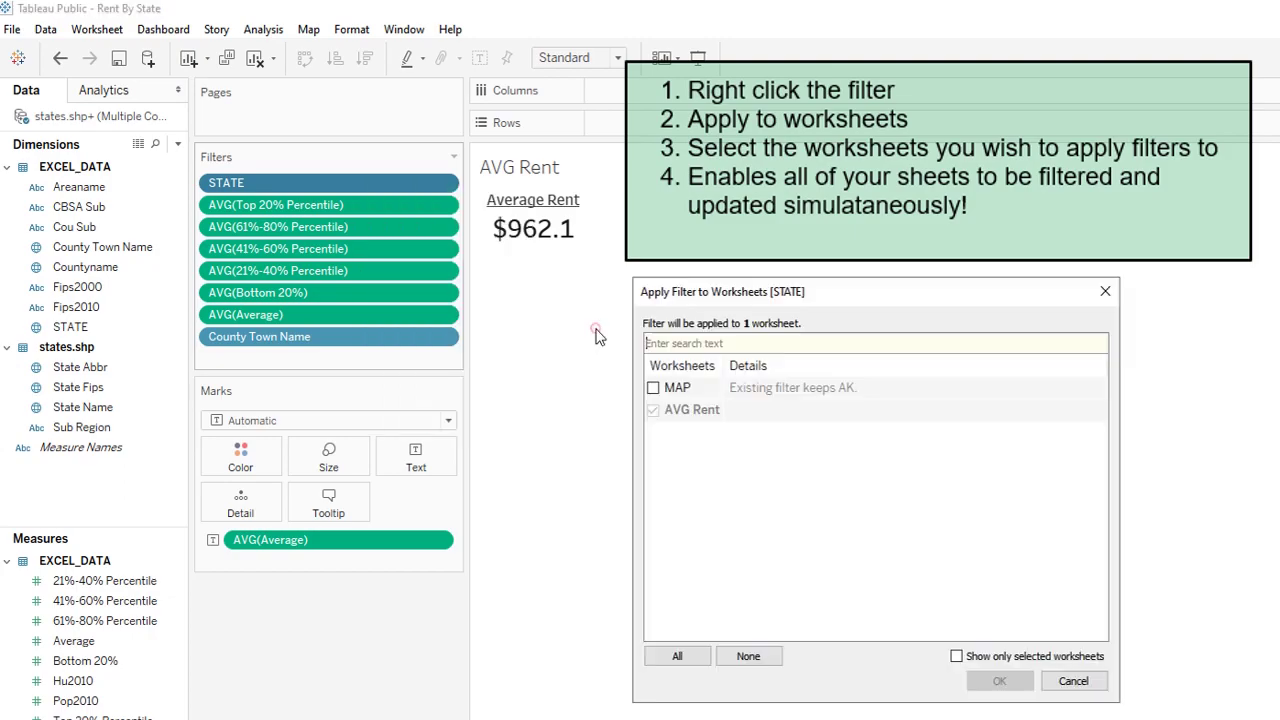
pyautogui.click(653, 388)
pyautogui.click(1005, 681)
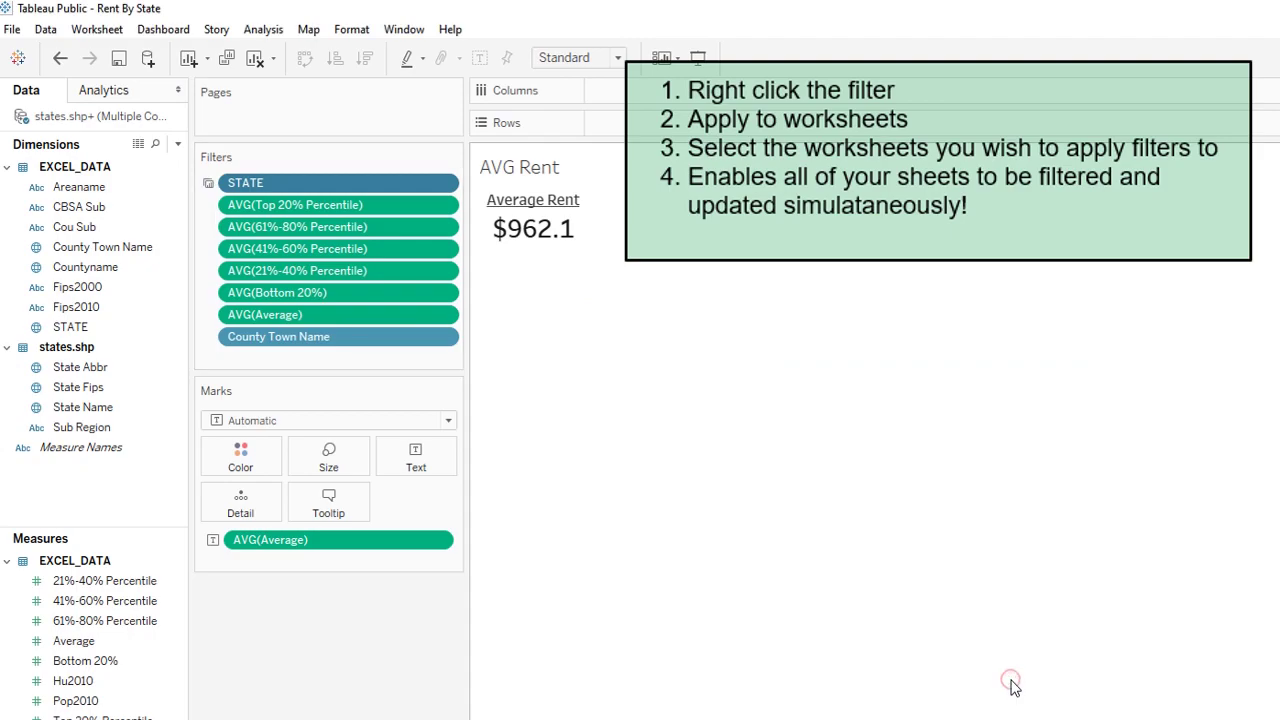
# Apply the Top 20% Percentile filter to the MAP worksheet too
pyautogui.rightClick(335, 206)
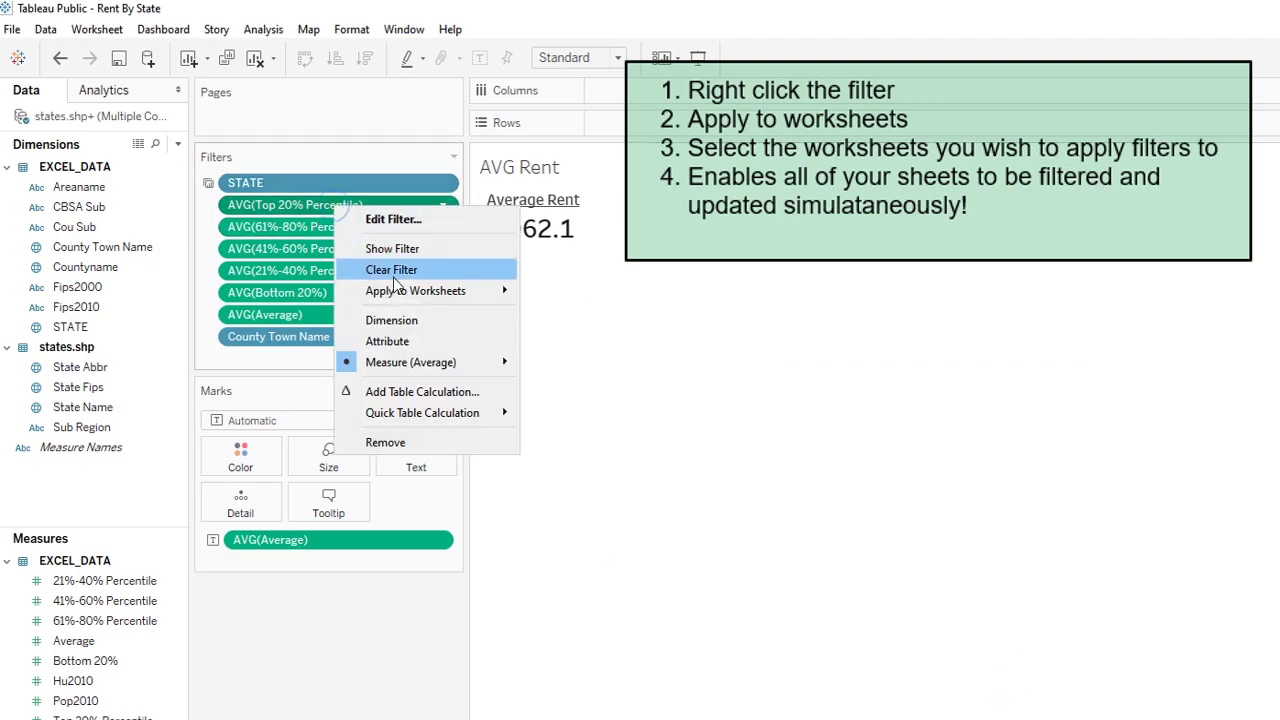
pyautogui.moveTo(402, 289)
pyautogui.click(597, 311)
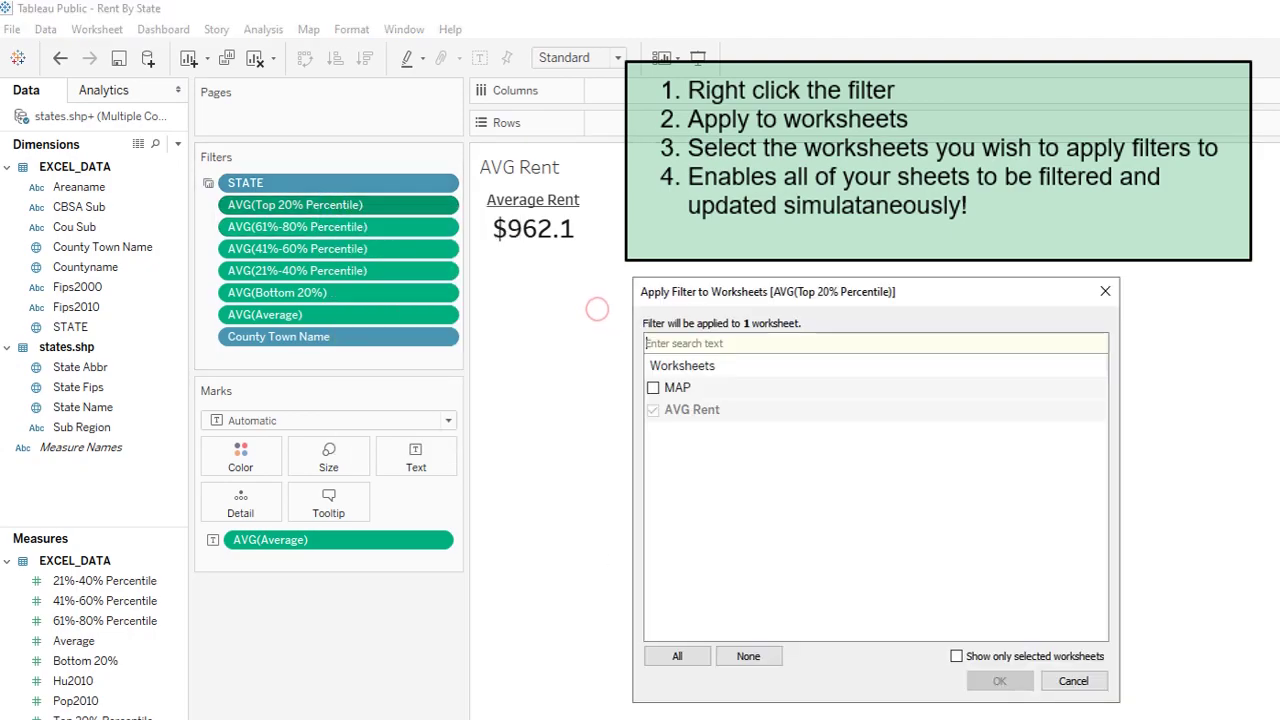
pyautogui.click(653, 388)
pyautogui.click(999, 681)
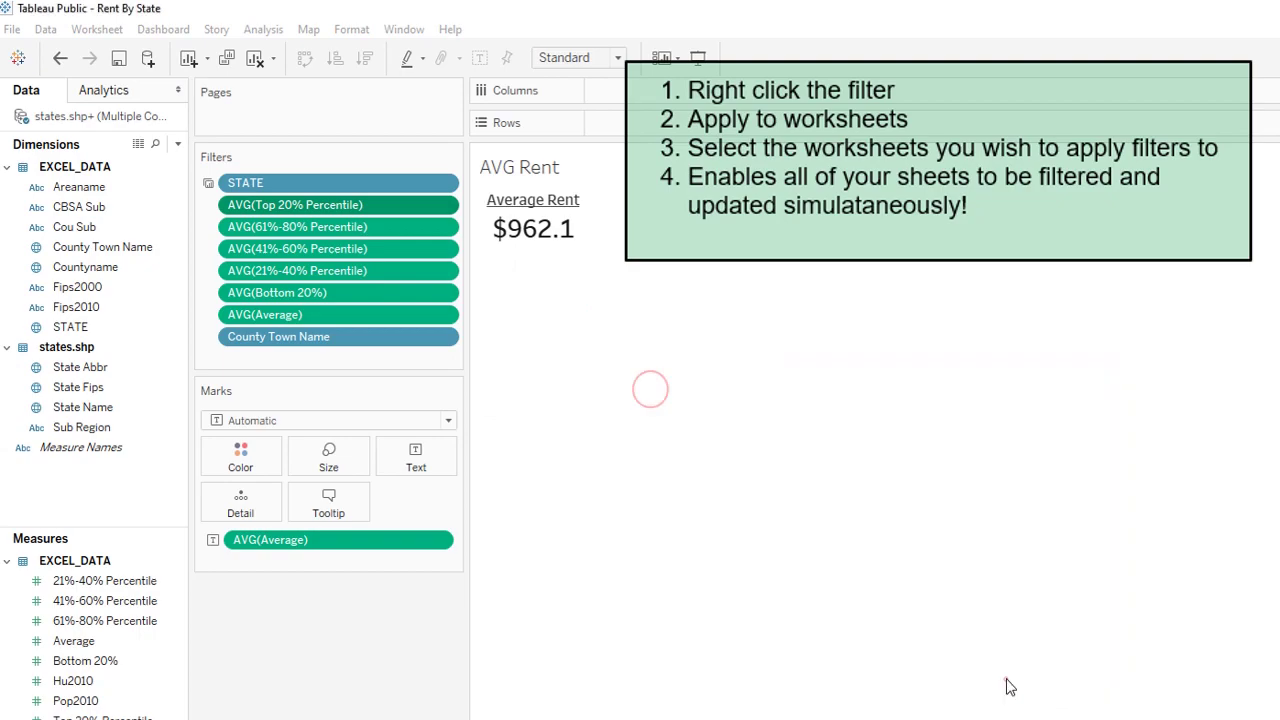
# Apply the 61%-80% Percentile filter to the MAP worksheet, leaving its range unchanged
pyautogui.rightClick(294, 236)
pyautogui.click(360, 251)
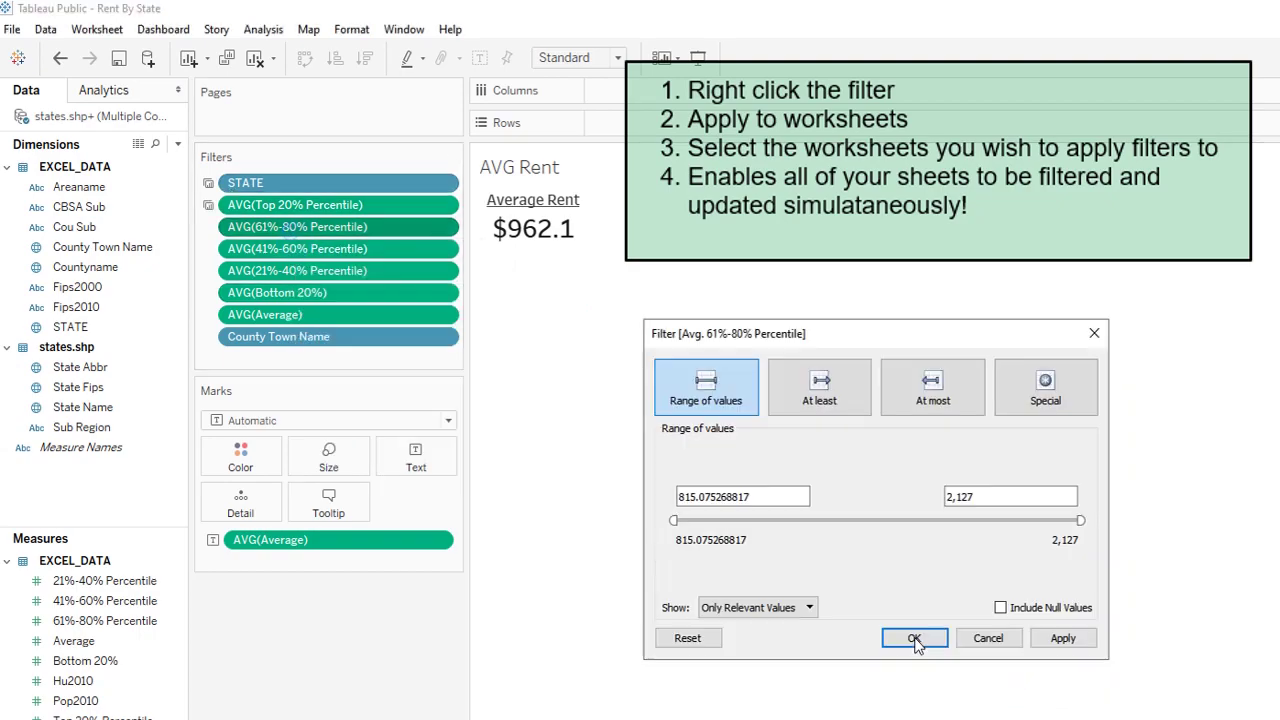
pyautogui.click(988, 637)
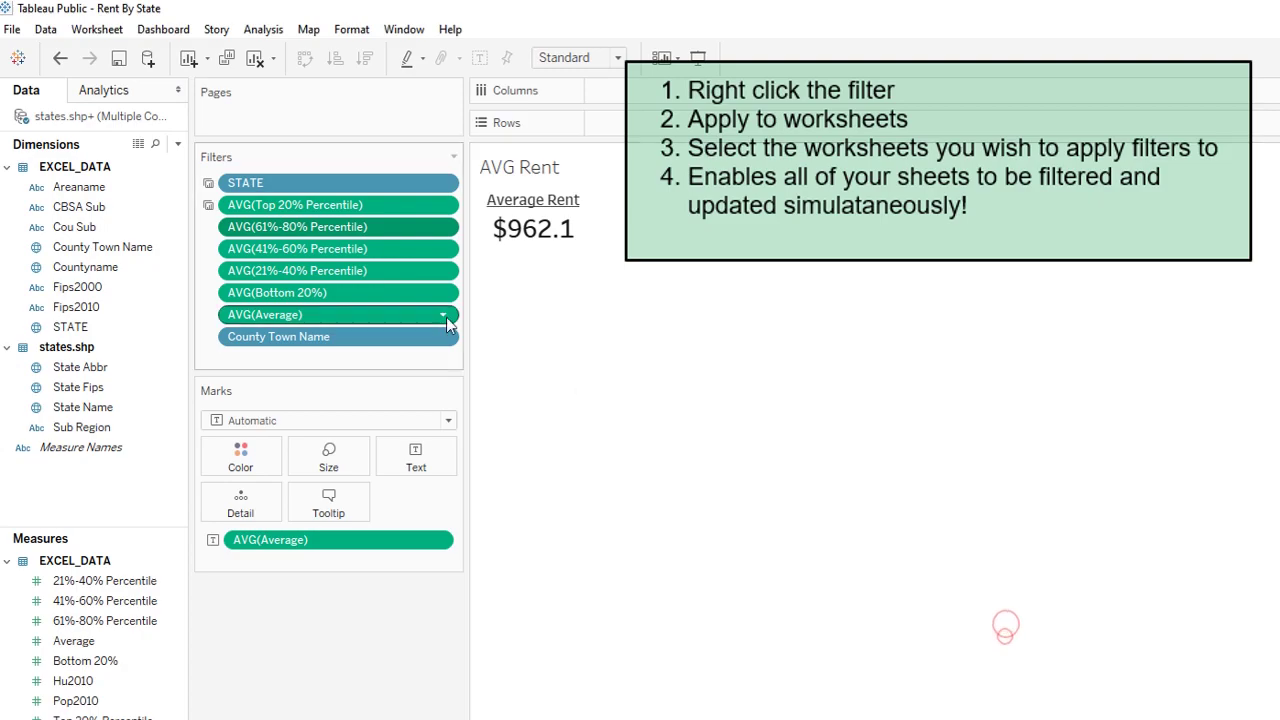
pyautogui.rightClick(338, 248)
pyautogui.rightClick(338, 225)
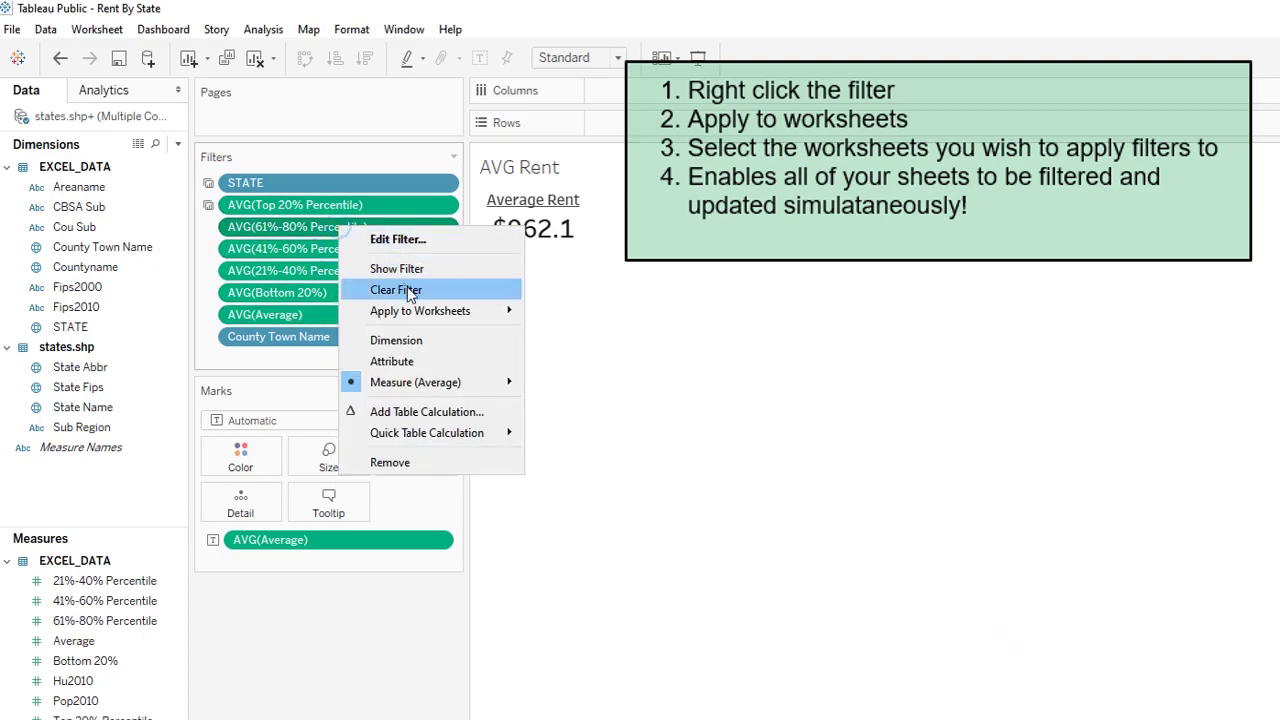
pyautogui.moveTo(430, 311)
pyautogui.click(590, 334)
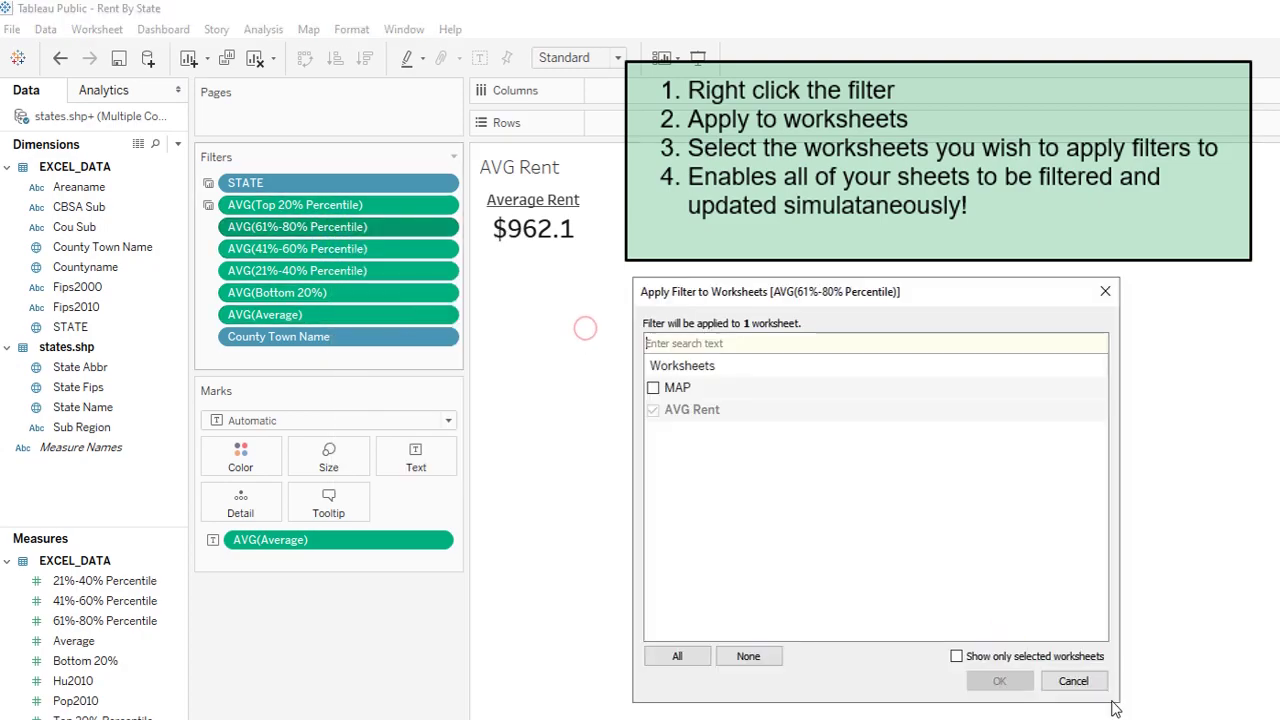
pyautogui.click(654, 388)
pyautogui.click(1016, 683)
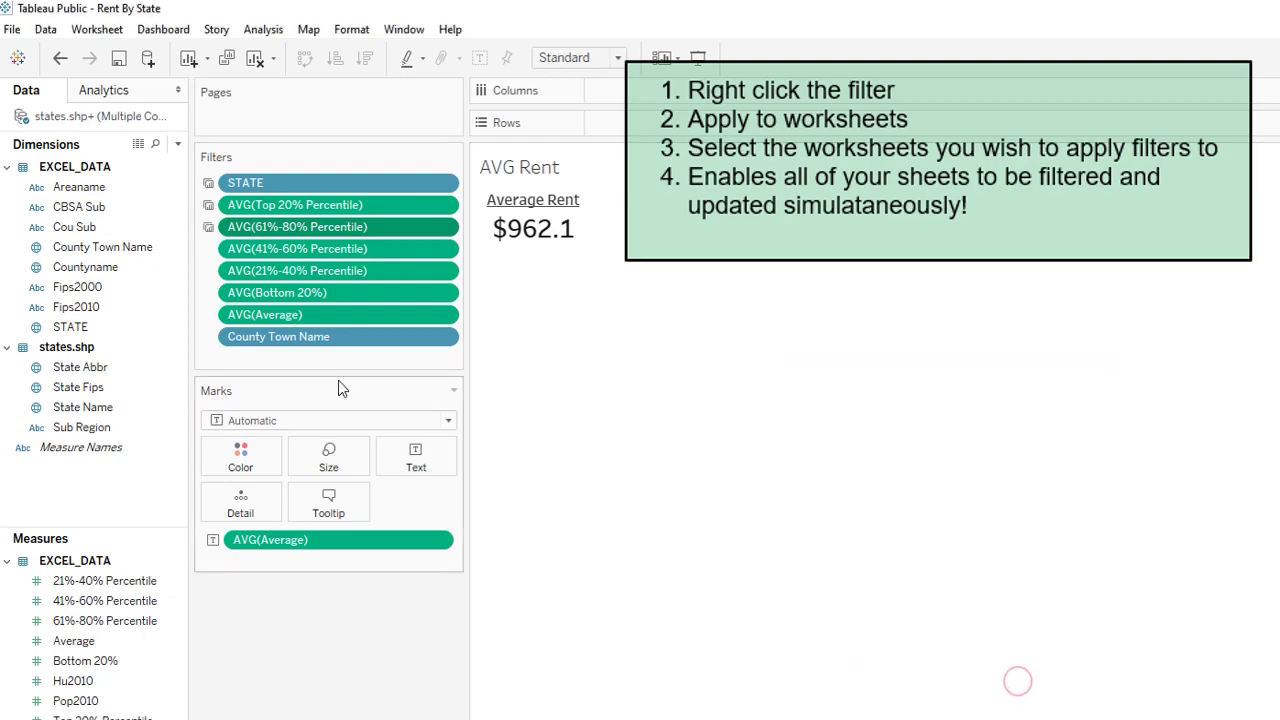
# Apply the 41%-60% Percentile filter to the MAP worksheet
pyautogui.rightClick(316, 253)
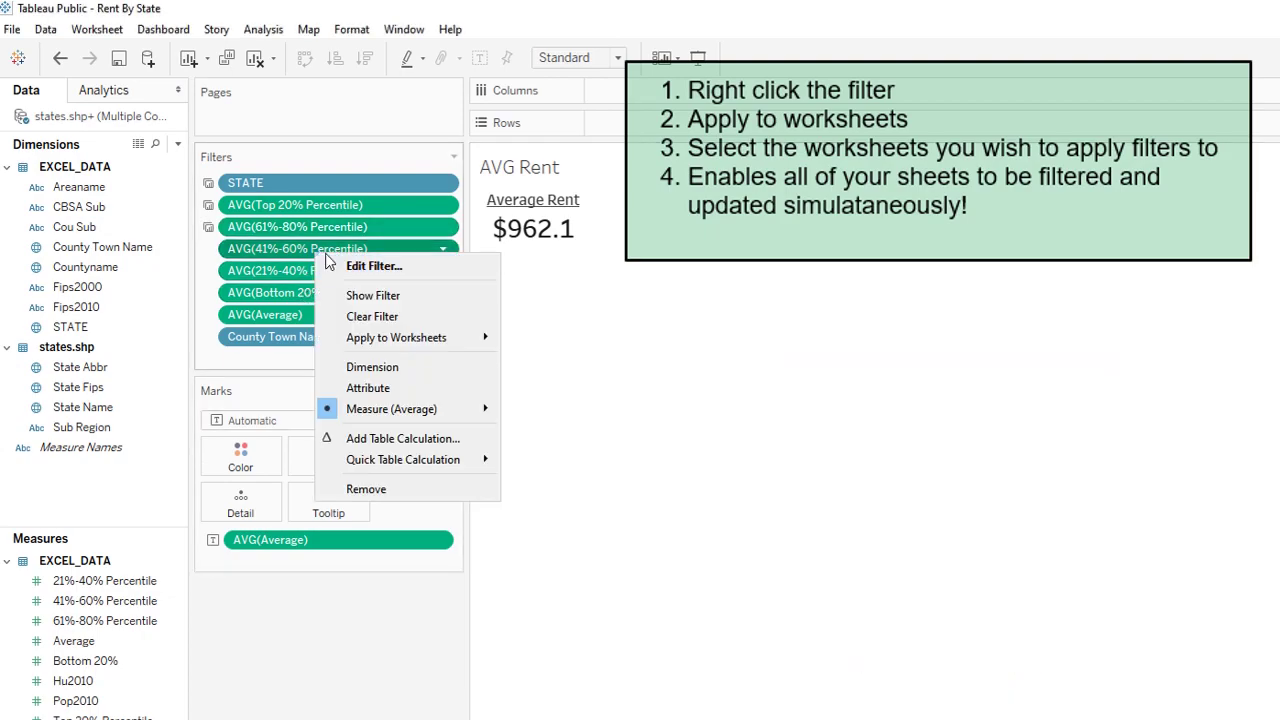
pyautogui.click(403, 337)
pyautogui.click(579, 358)
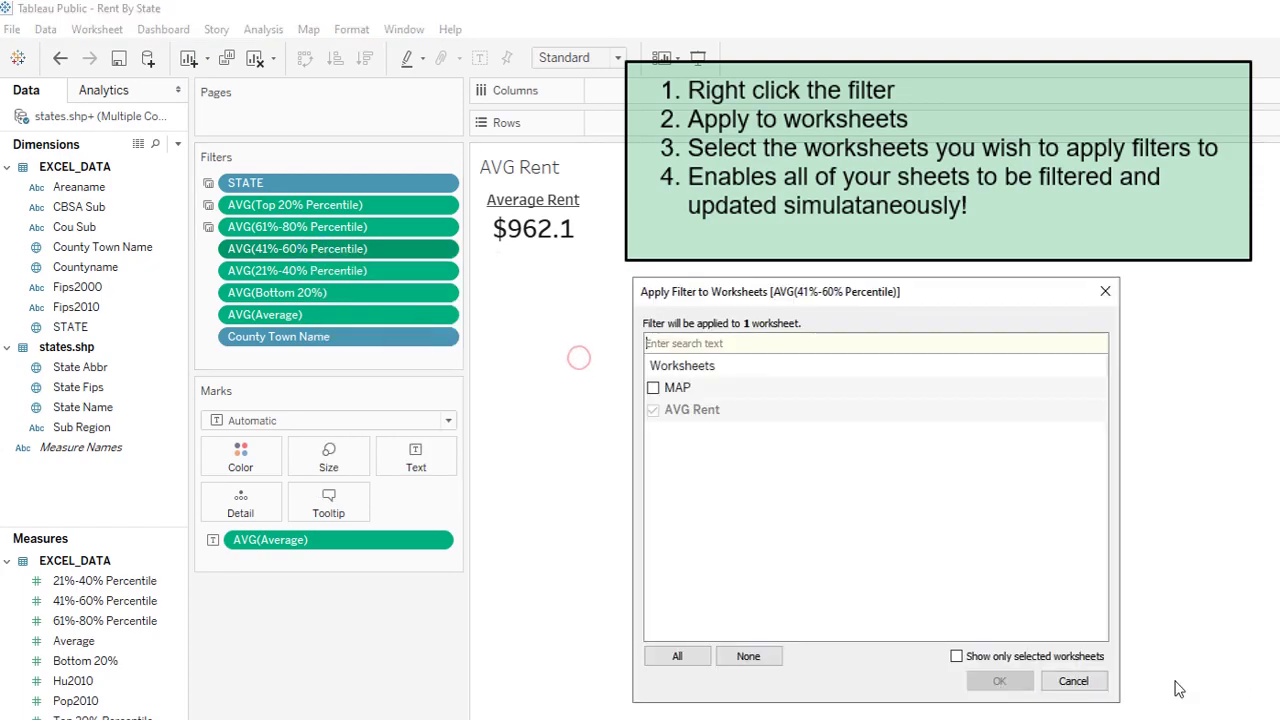
pyautogui.click(654, 389)
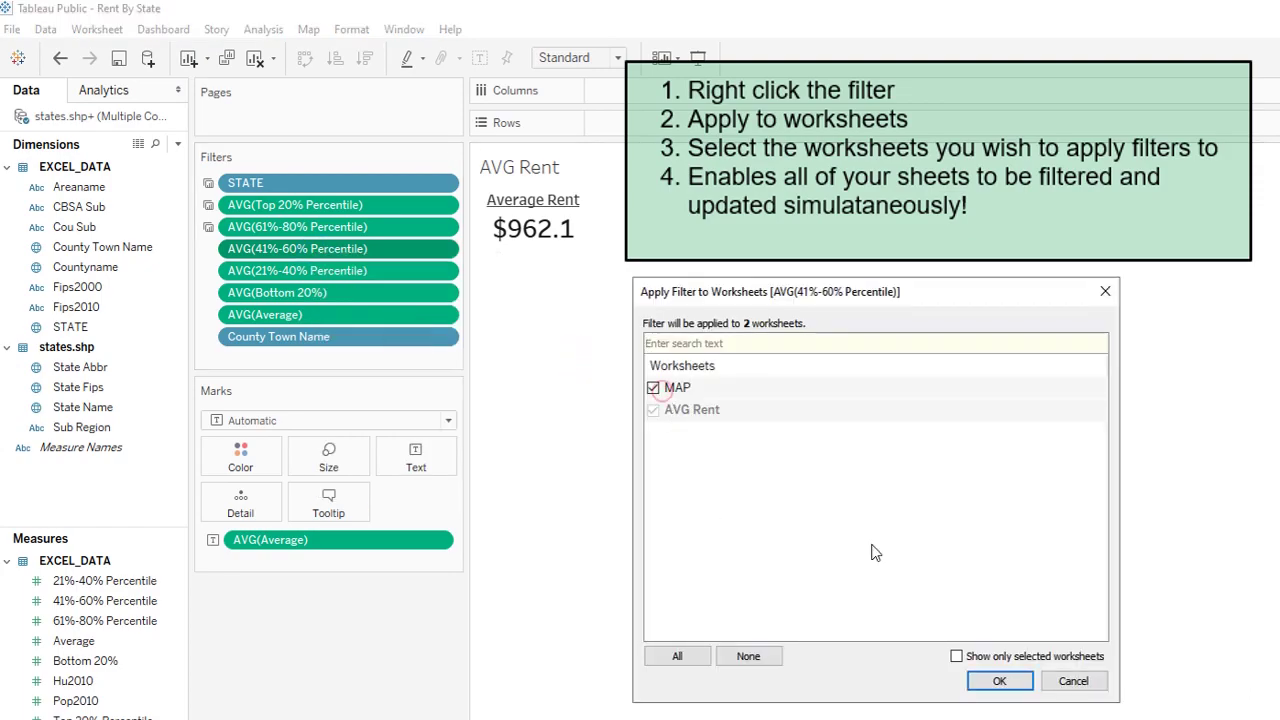
pyautogui.click(1012, 681)
# Apply the 21%-40% Percentile filter to the MAP worksheet
pyautogui.rightClick(284, 270)
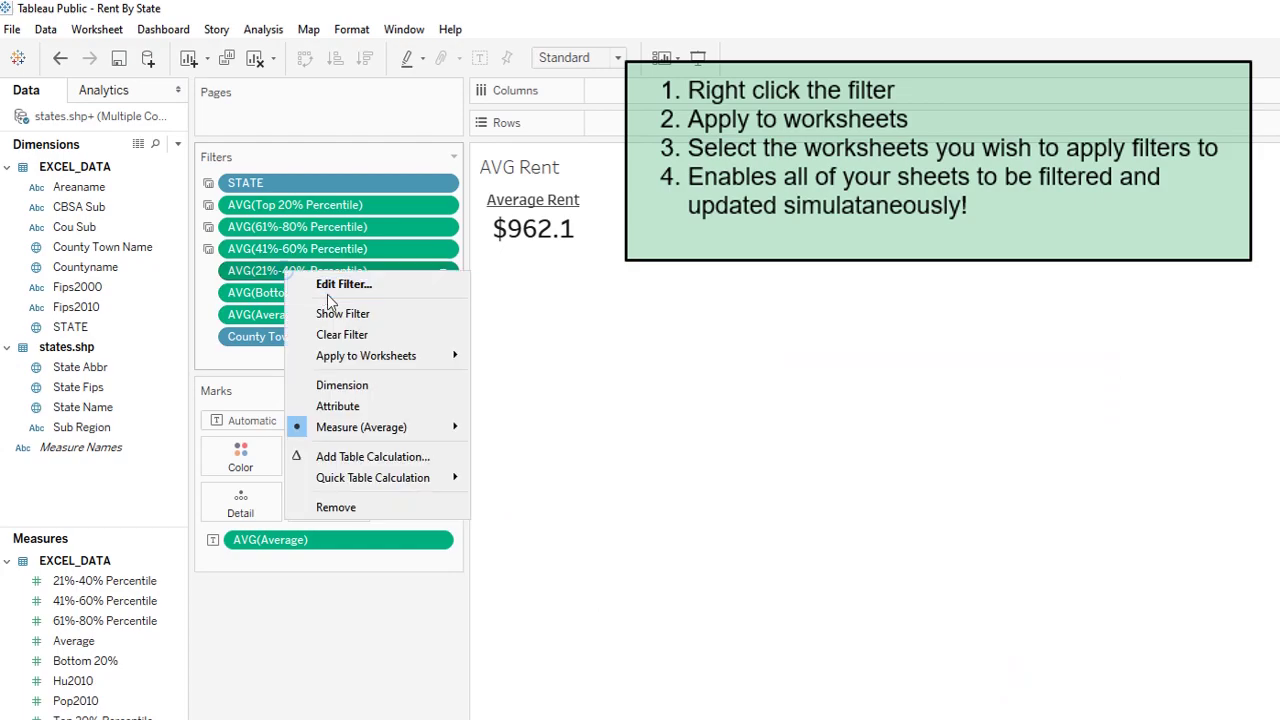
pyautogui.moveTo(382, 356)
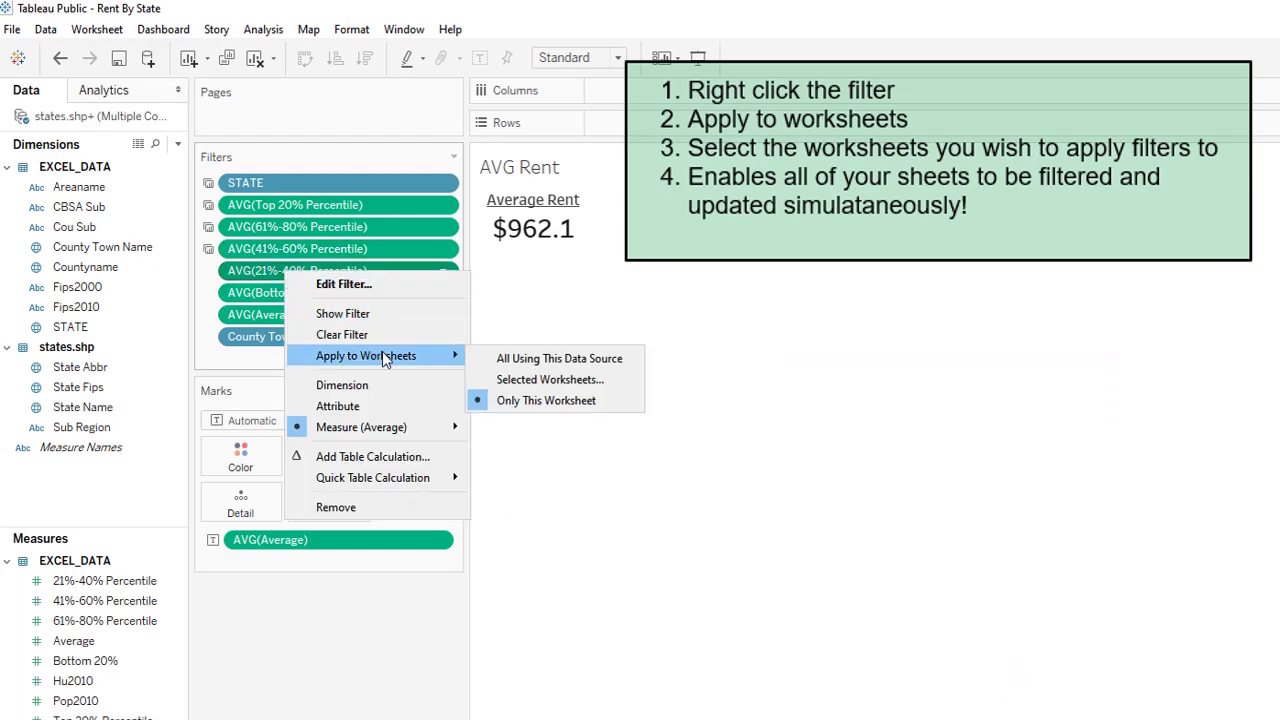
pyautogui.click(559, 377)
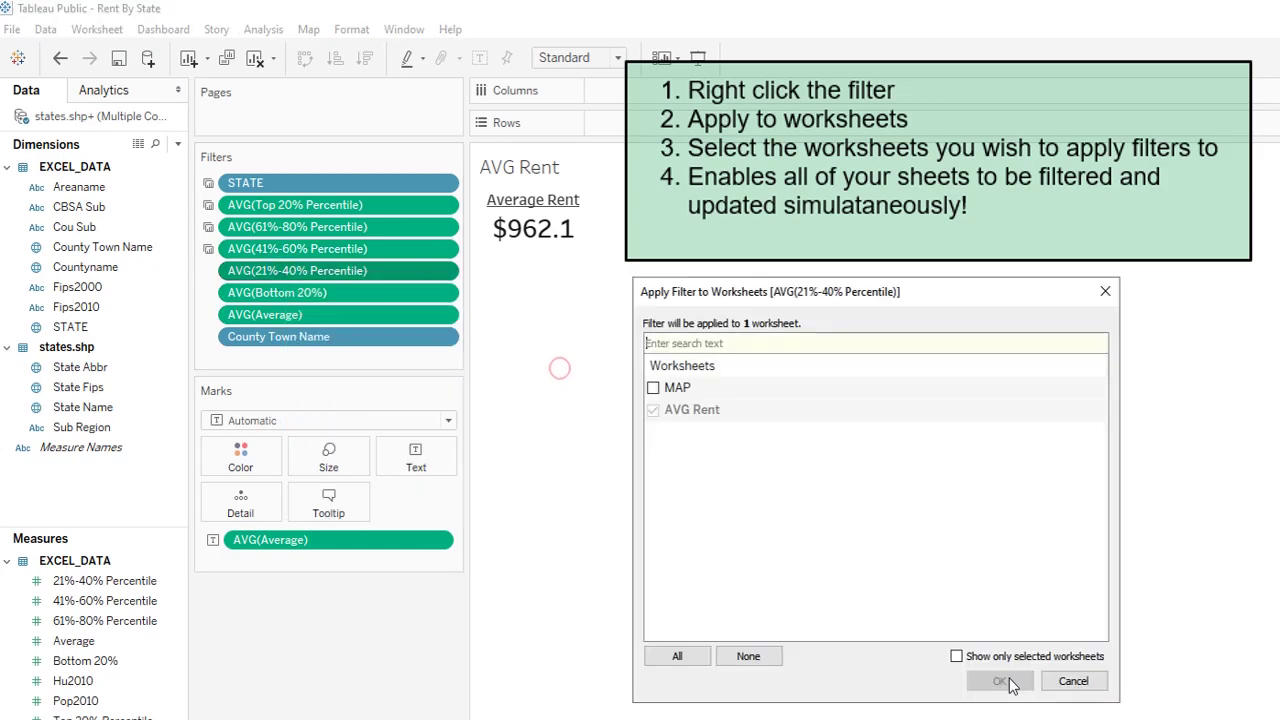
pyautogui.click(653, 388)
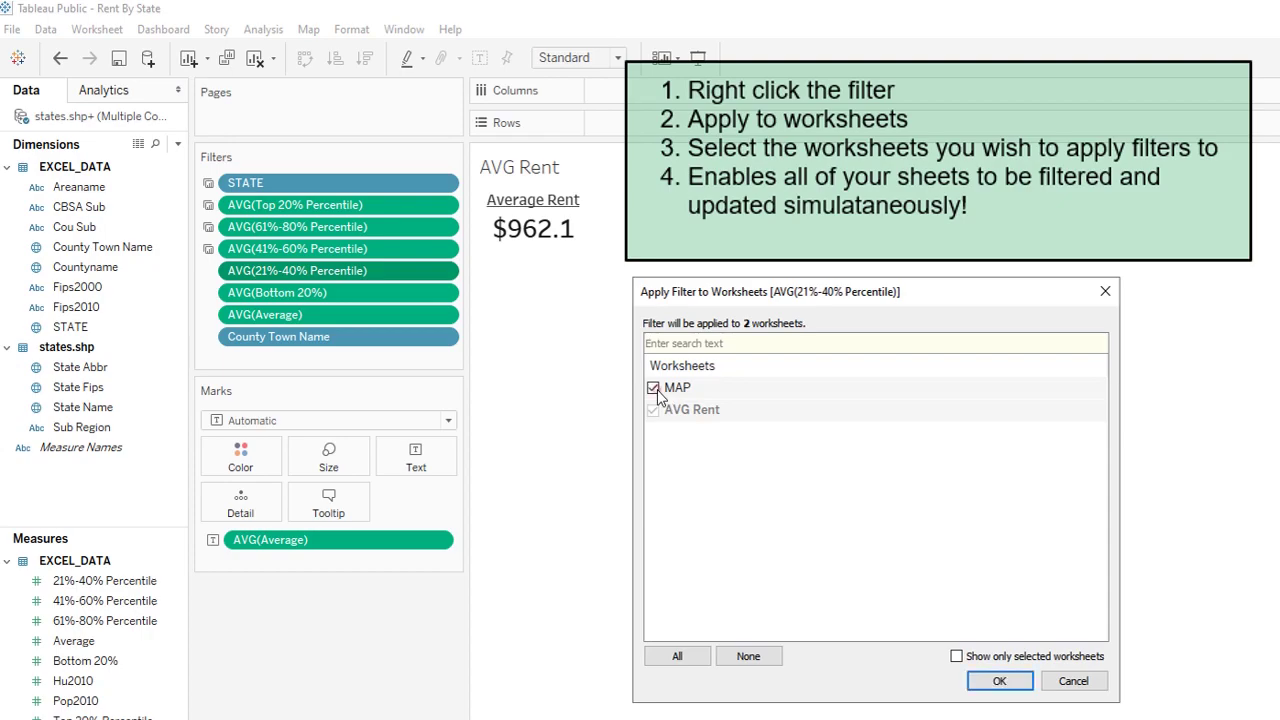
pyautogui.click(1000, 681)
# Apply the Bottom 20% filter to the MAP worksheet, leaving its range unchanged
pyautogui.rightClick(281, 291)
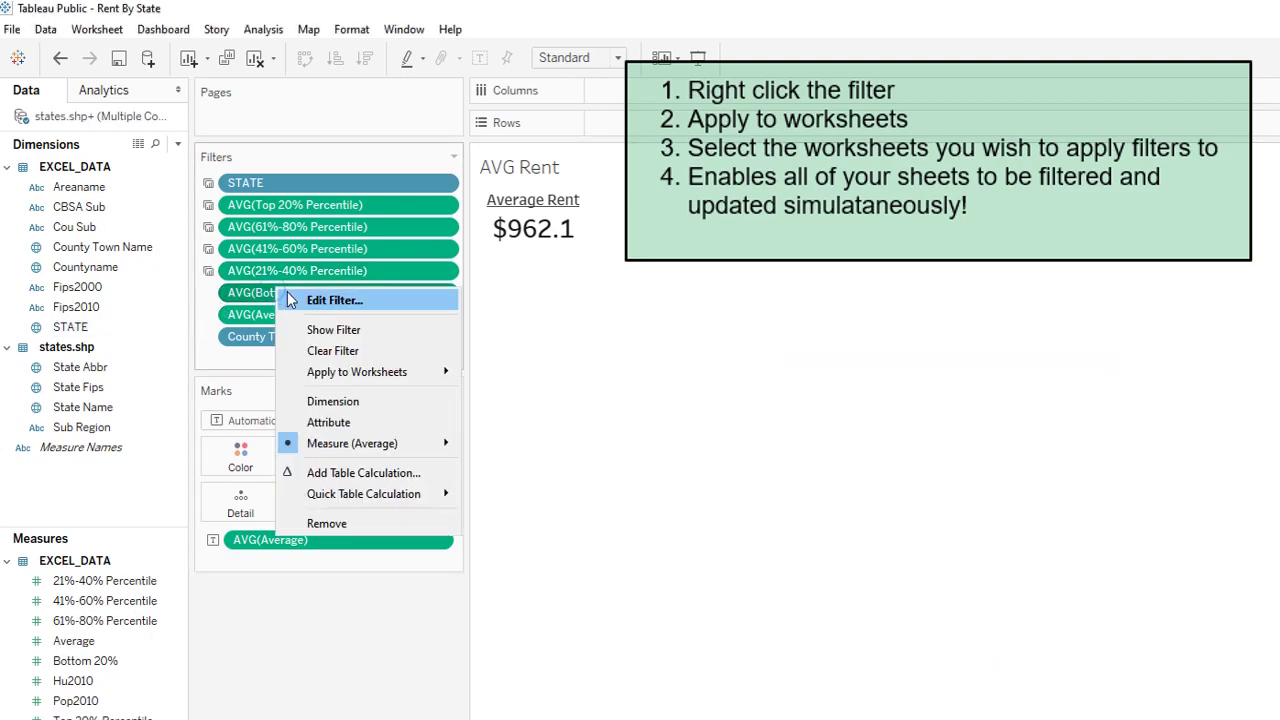
pyautogui.click(352, 301)
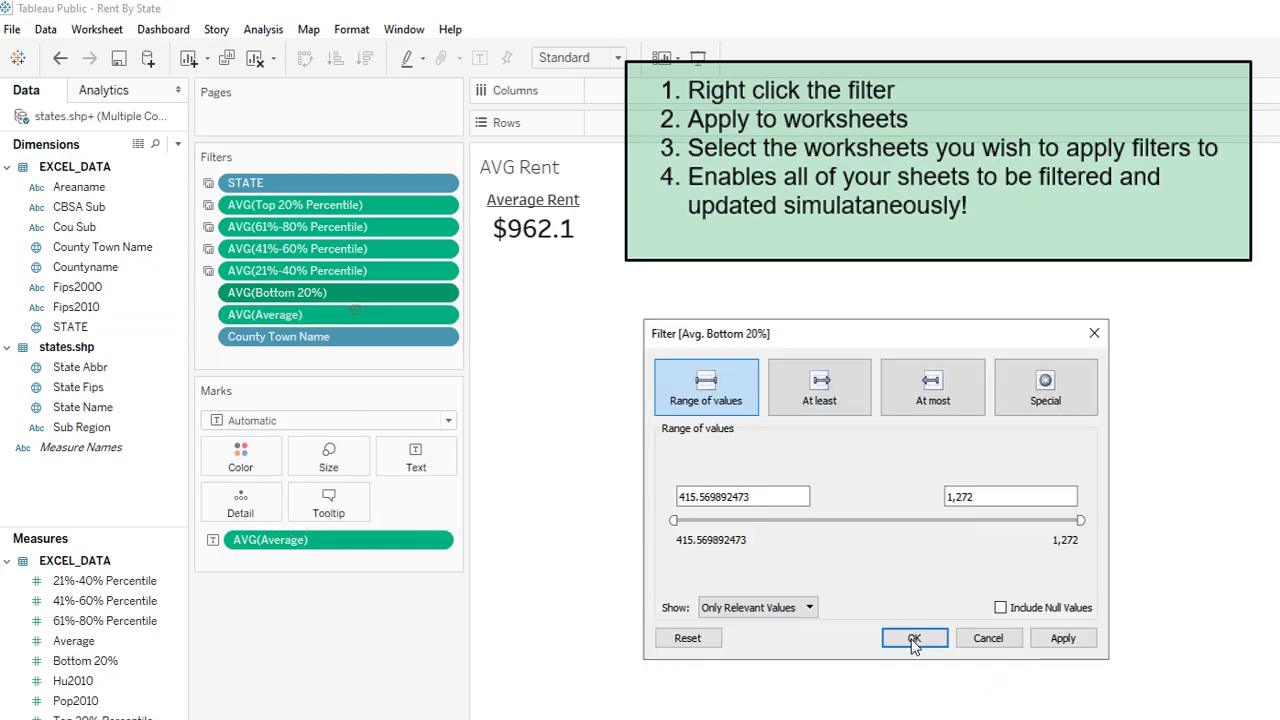
pyautogui.click(982, 632)
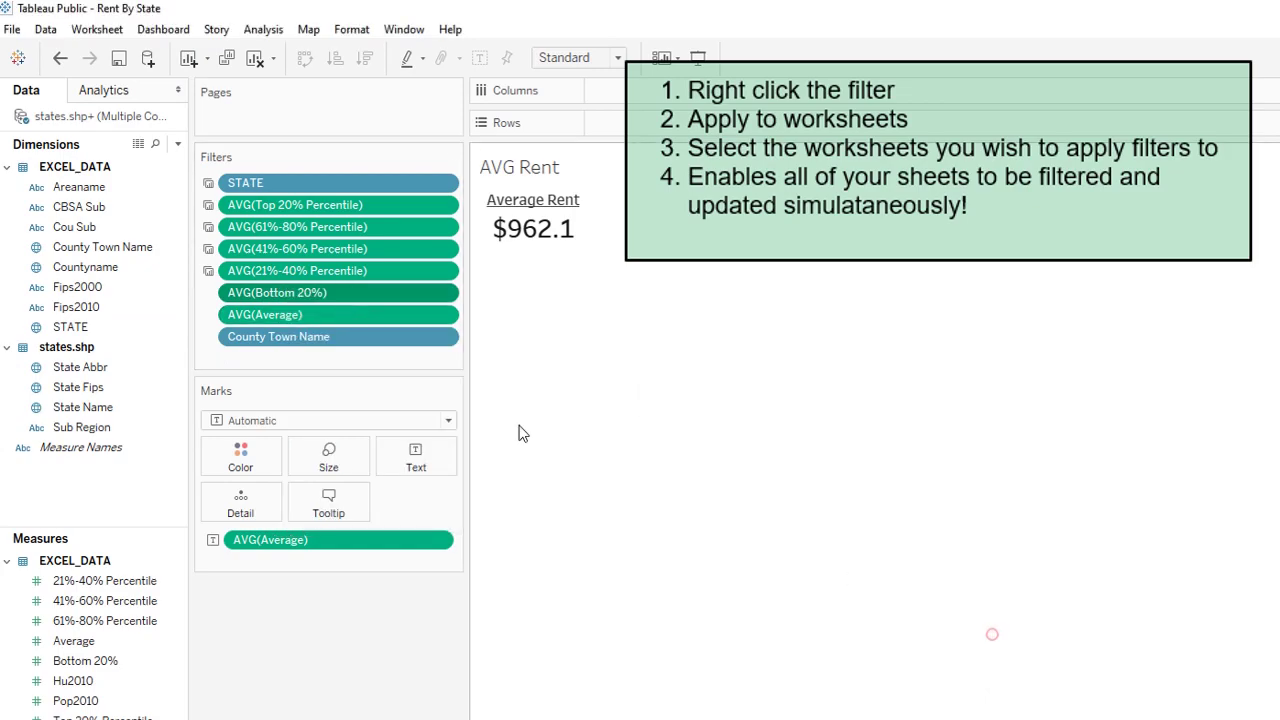
pyautogui.rightClick(368, 297)
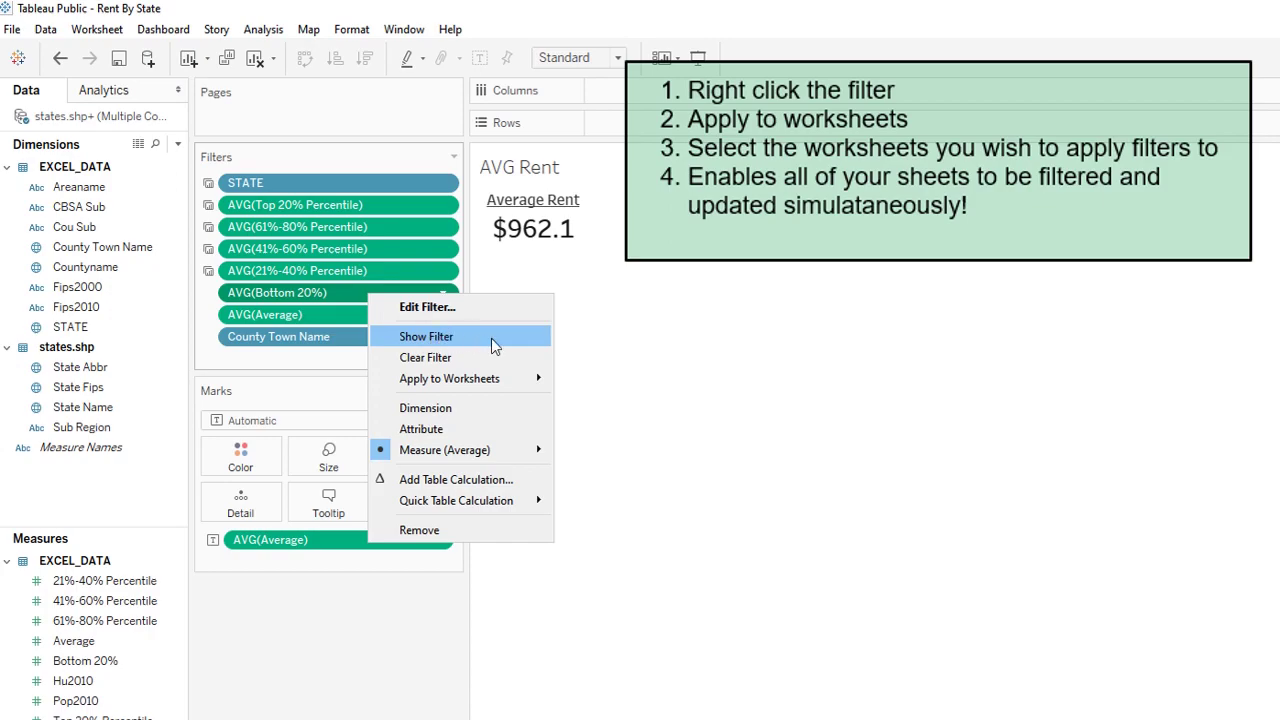
pyautogui.moveTo(505, 379)
pyautogui.click(672, 400)
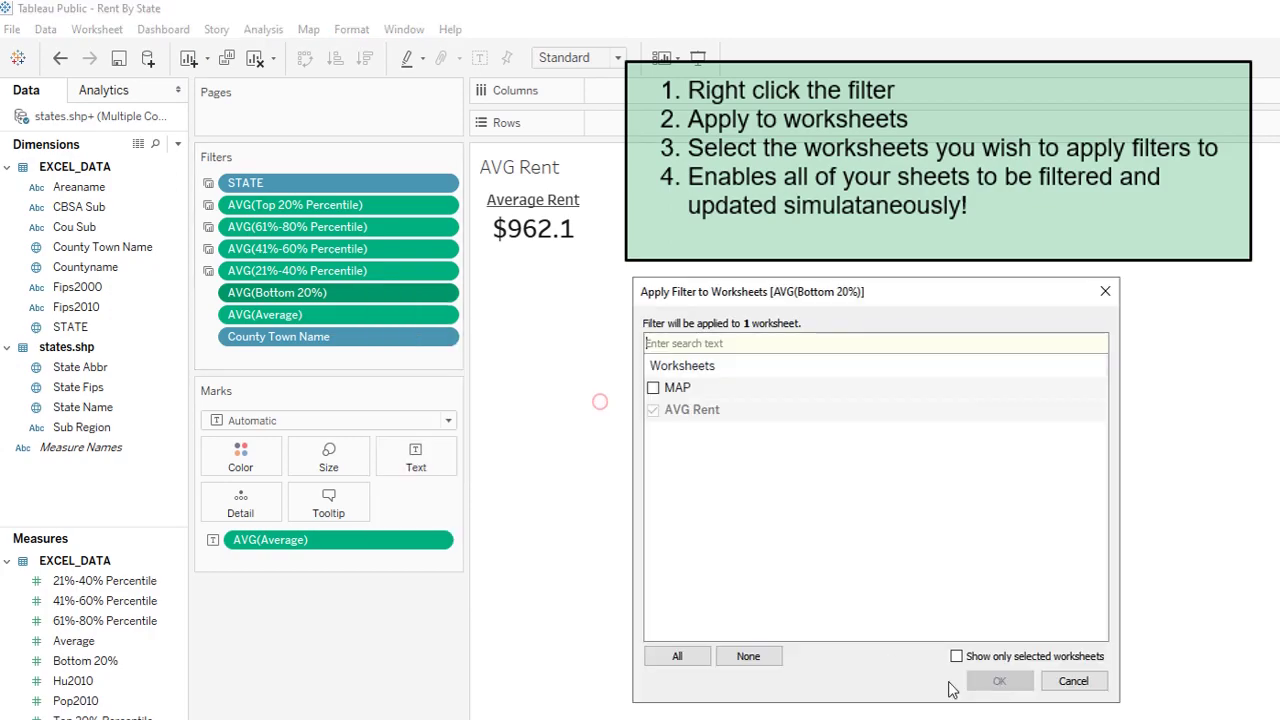
pyautogui.click(653, 387)
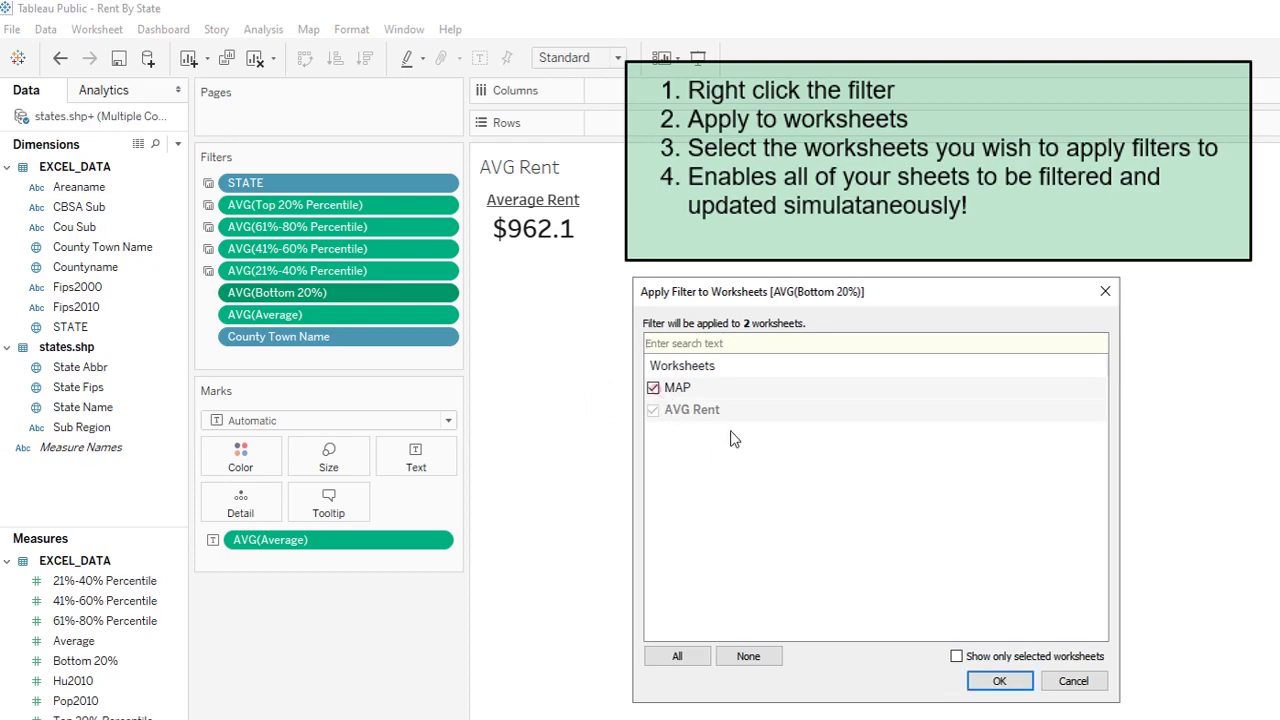
pyautogui.click(1003, 680)
# Apply the Average filter to the MAP worksheet
pyautogui.rightClick(296, 321)
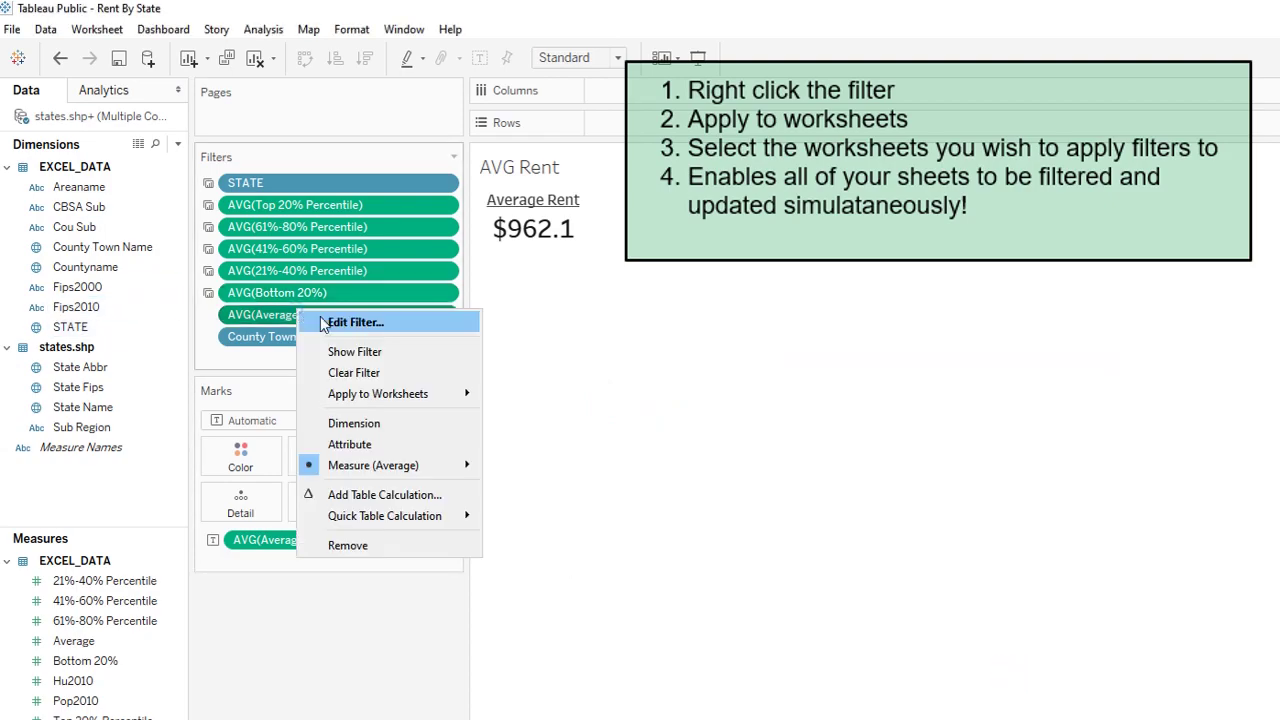
pyautogui.moveTo(378, 393)
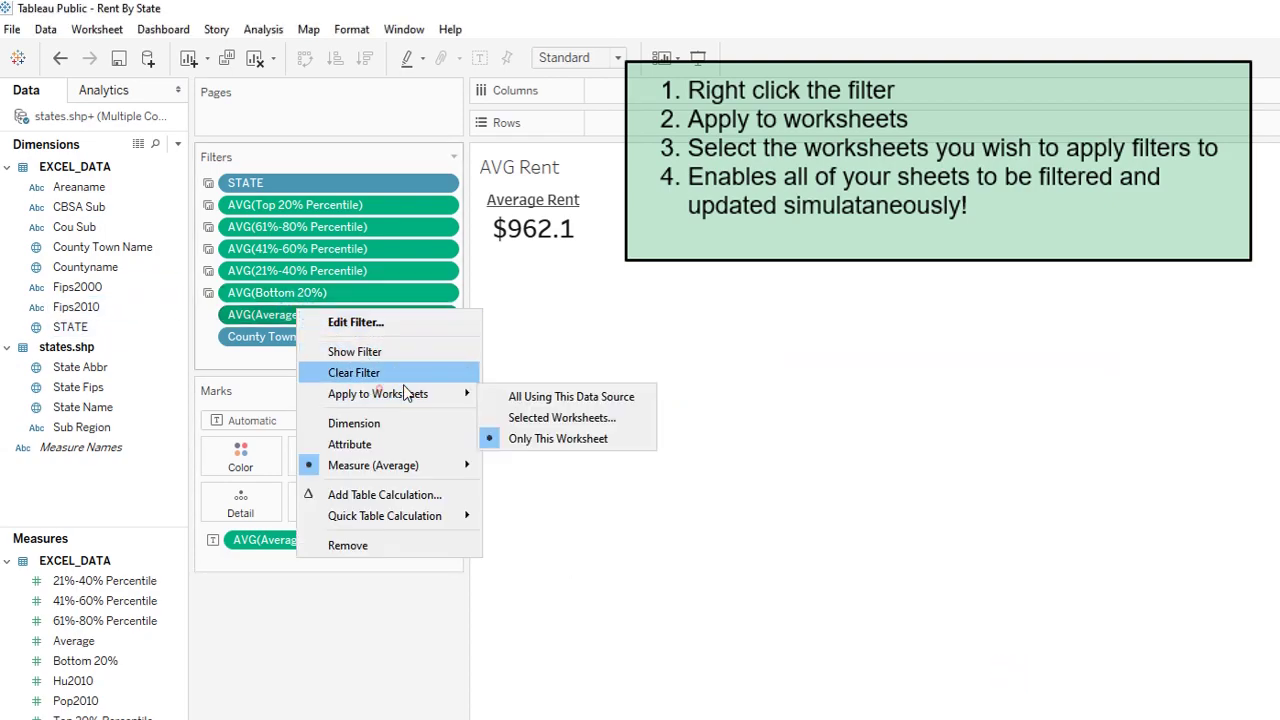
pyautogui.click(546, 414)
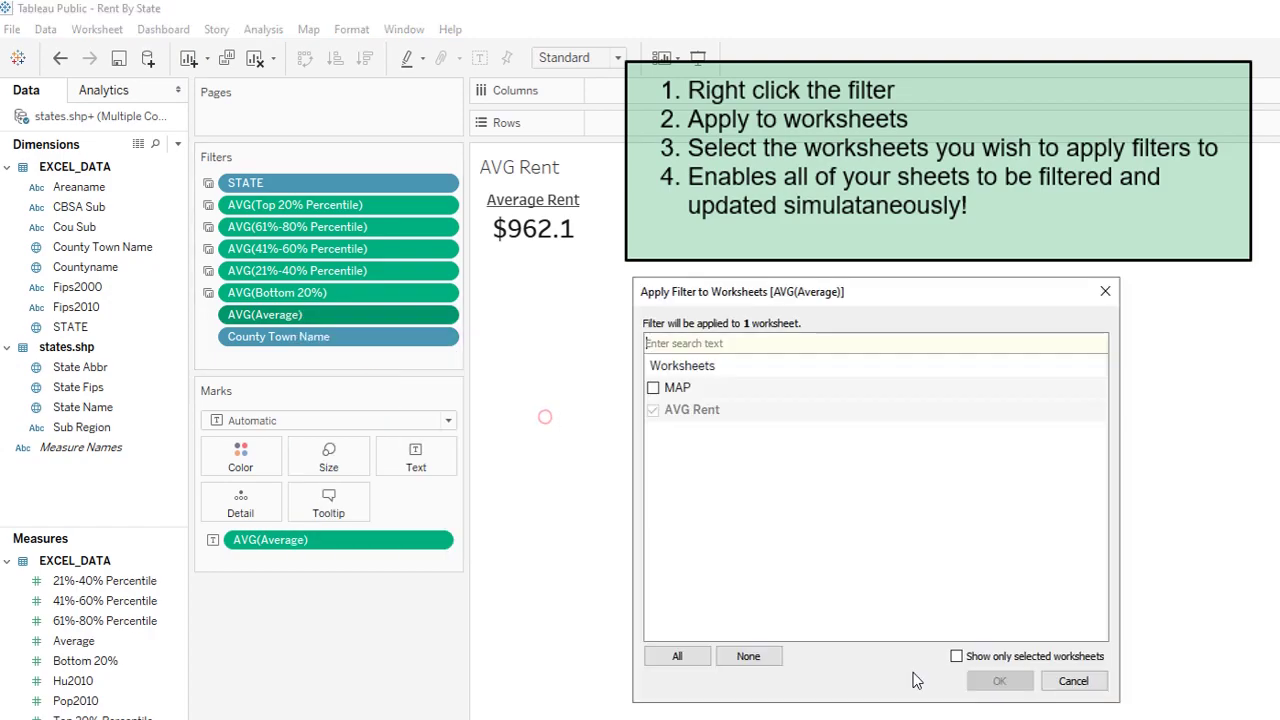
pyautogui.click(655, 388)
pyautogui.click(1004, 682)
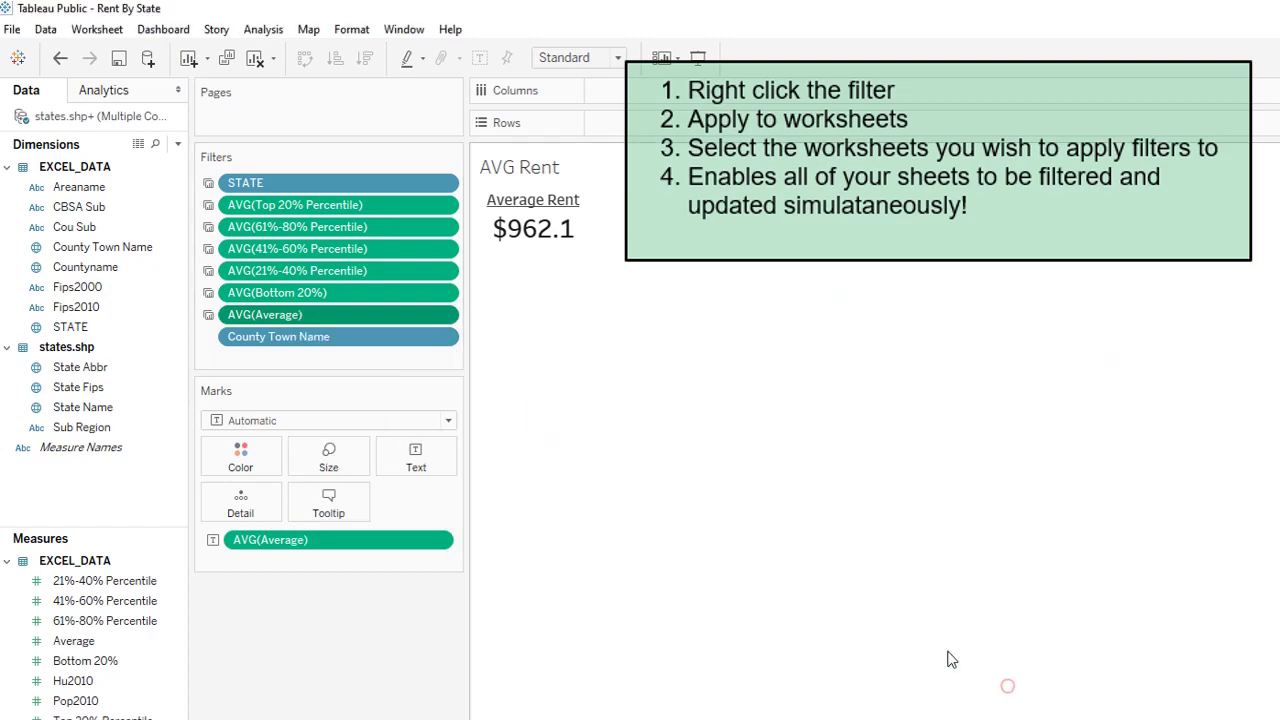
# Apply the County Town Name filter to the MAP worksheet
pyautogui.rightClick(335, 338)
pyautogui.moveTo(427, 447)
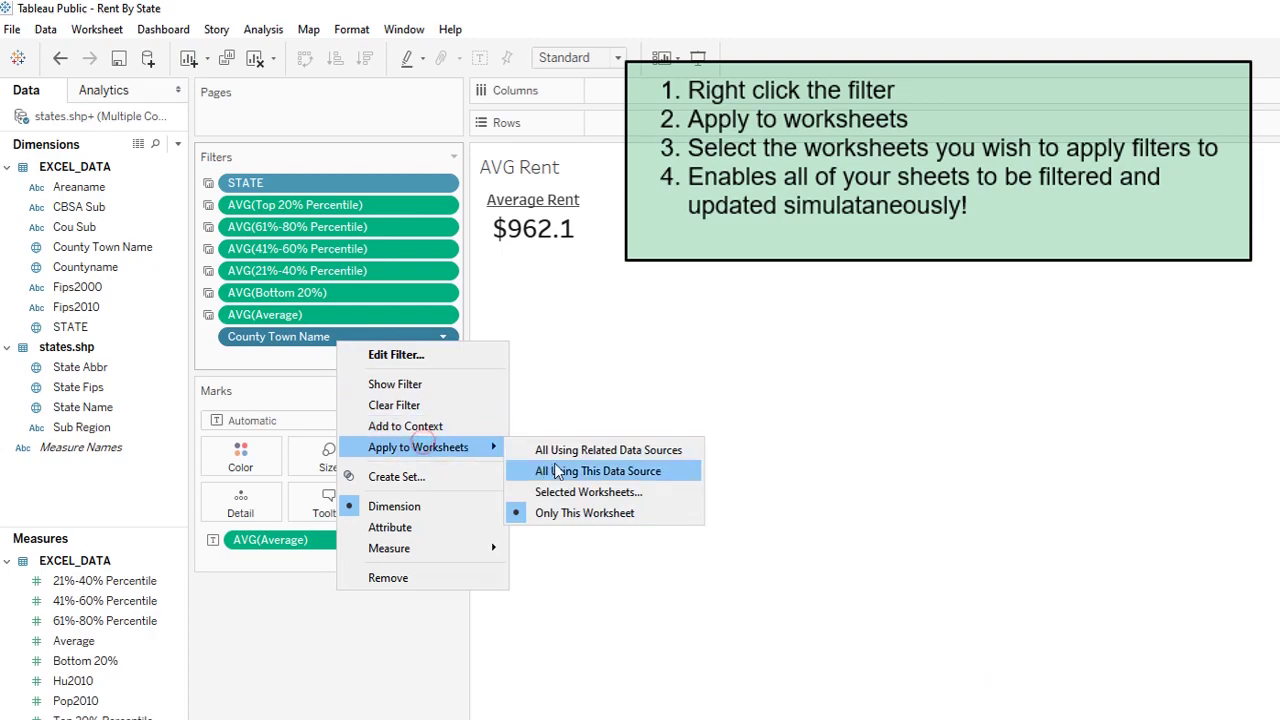
pyautogui.click(565, 492)
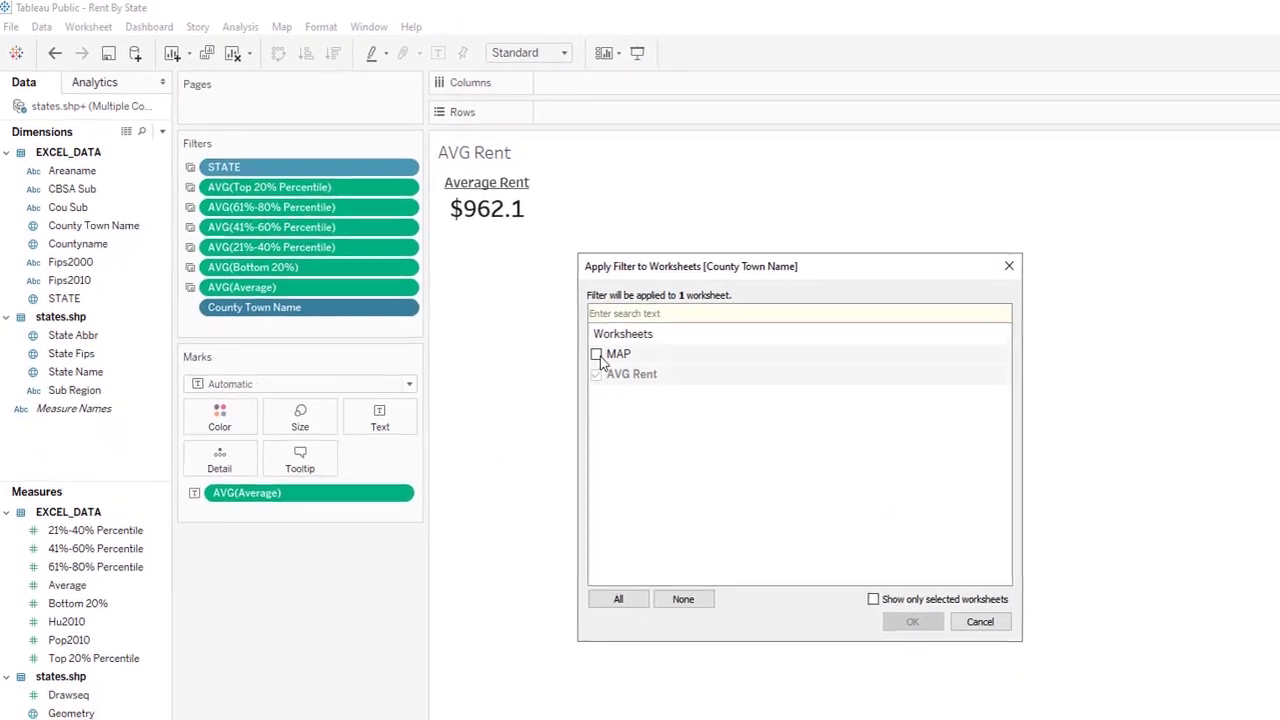
pyautogui.click(612, 363)
pyautogui.click(937, 638)
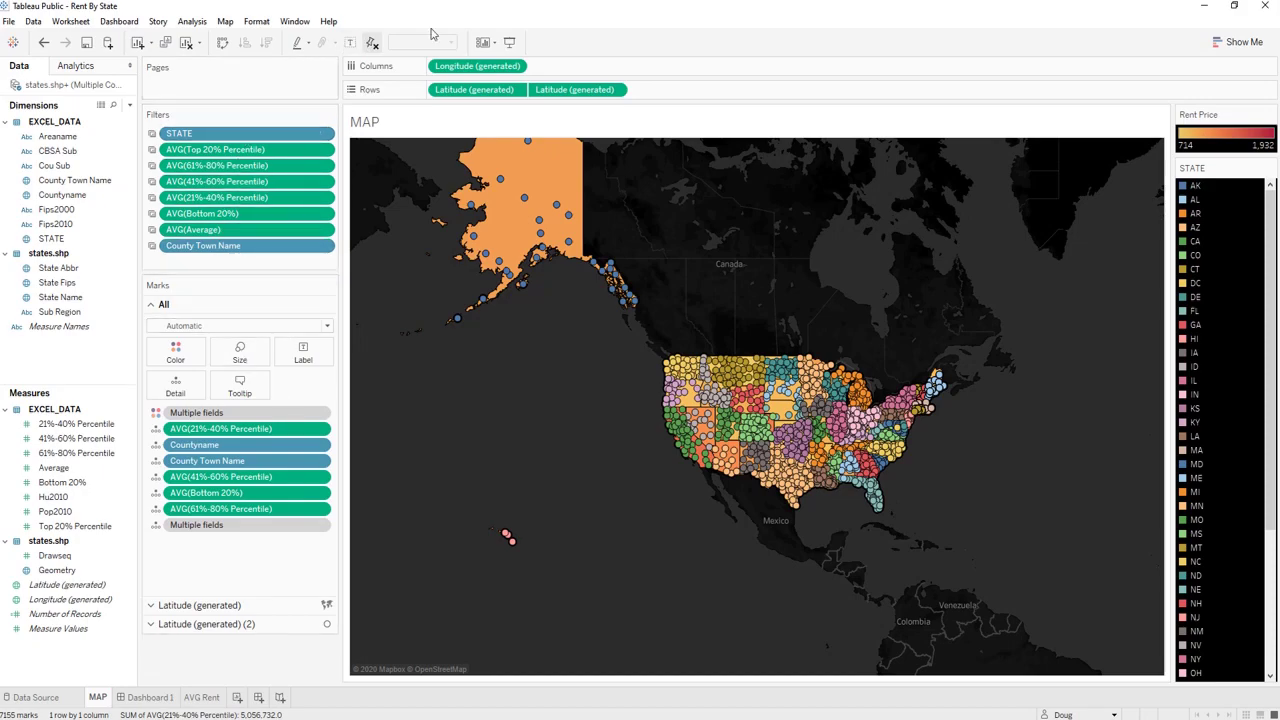
# On Dashboard 1, set the STATE filter to IL only, giving Average Rent $857.4
pyautogui.click(148, 697)
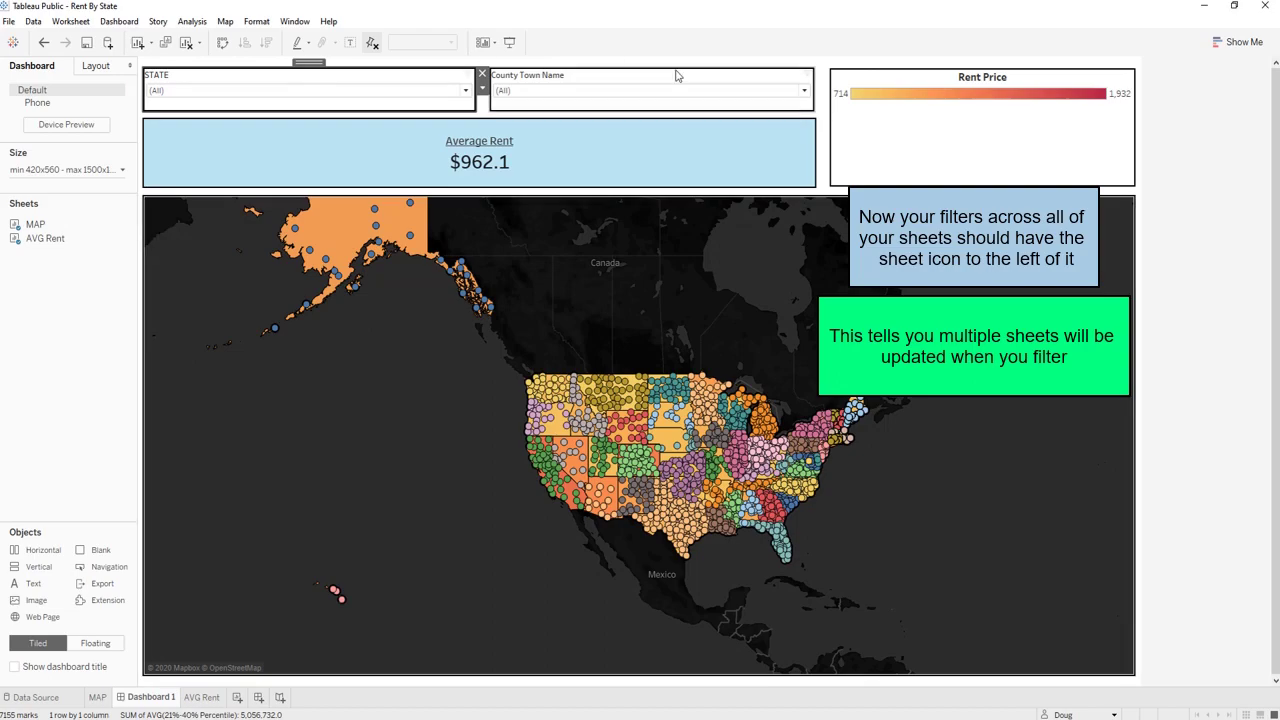
pyautogui.click(1208, 237)
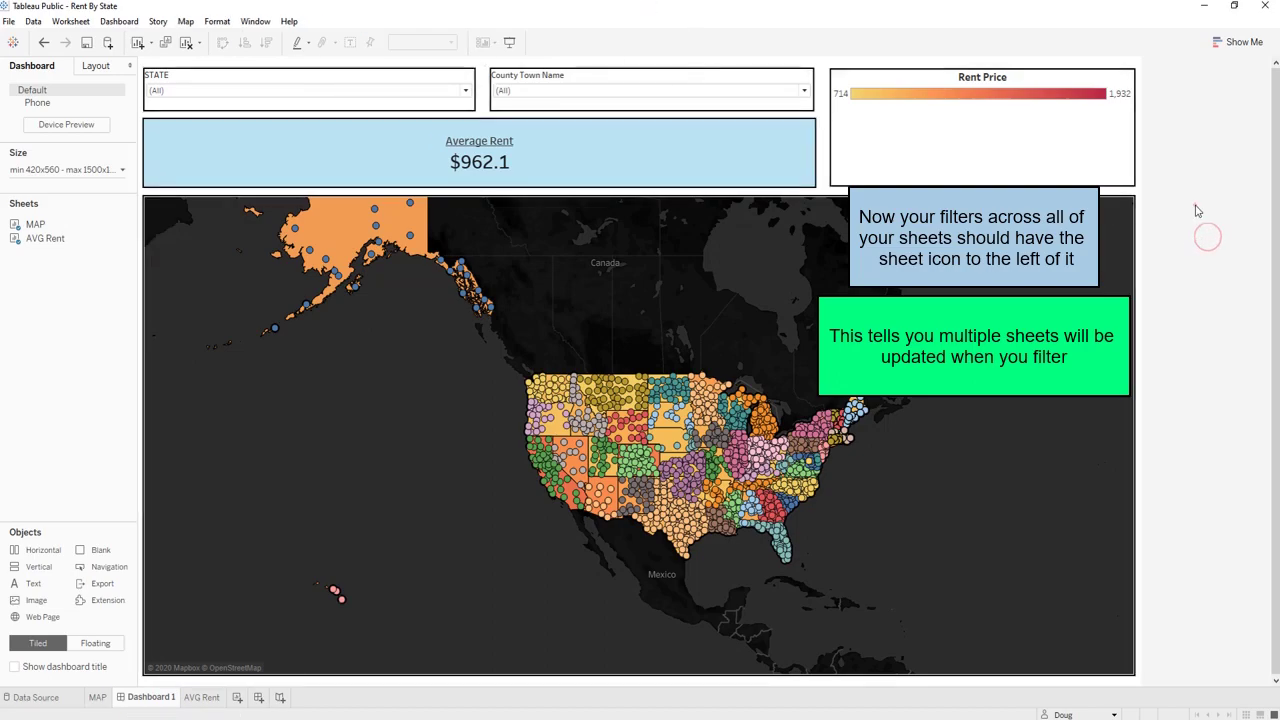
pyautogui.click(582, 150)
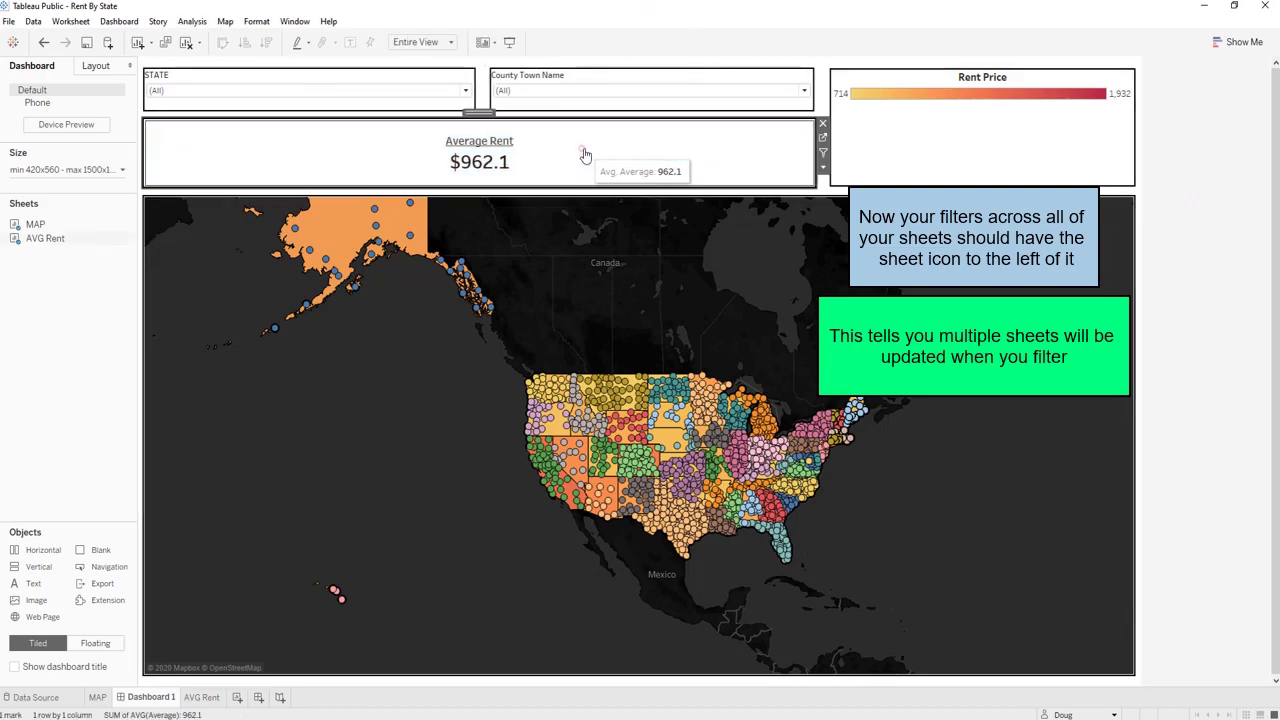
pyautogui.click(322, 95)
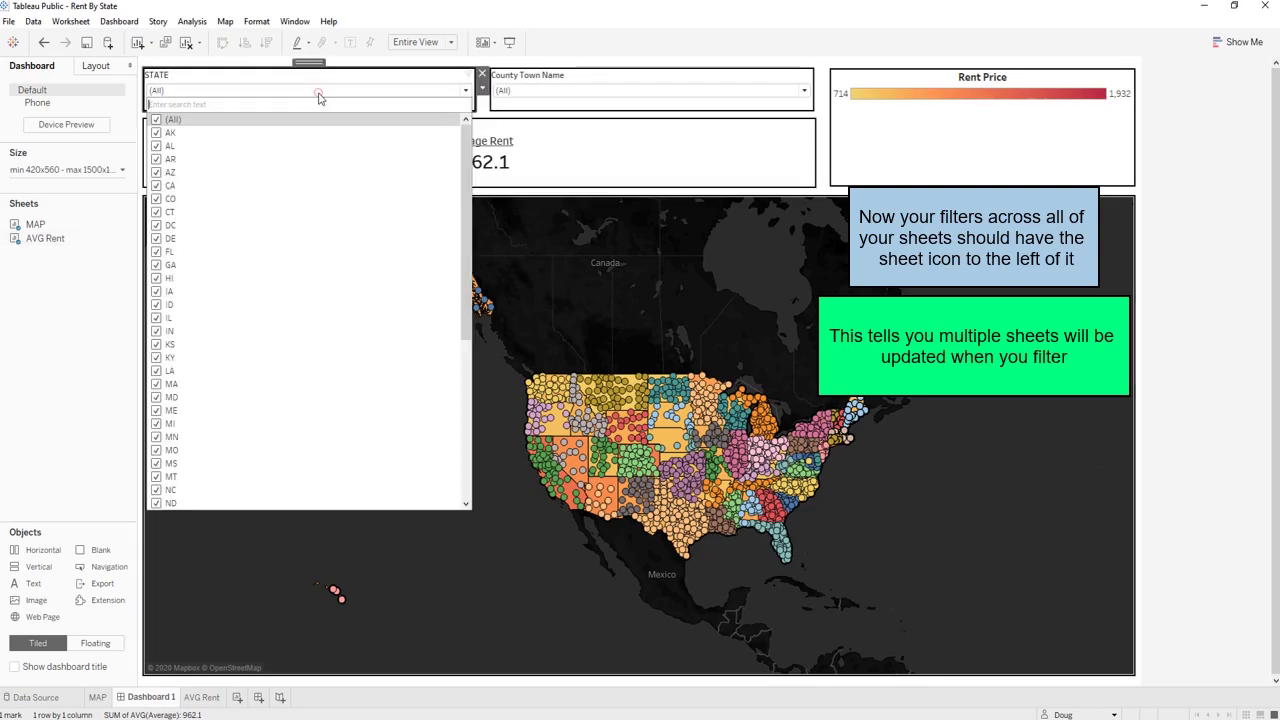
pyautogui.click(156, 120)
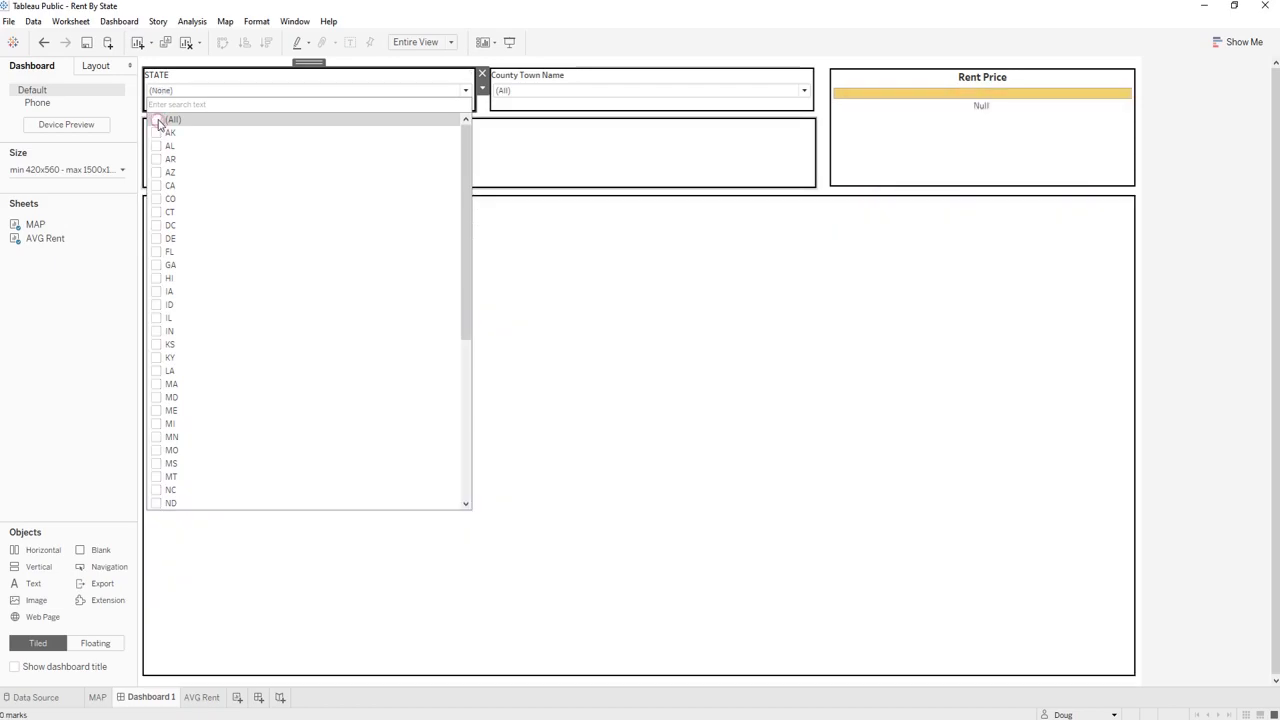
pyautogui.click(157, 318)
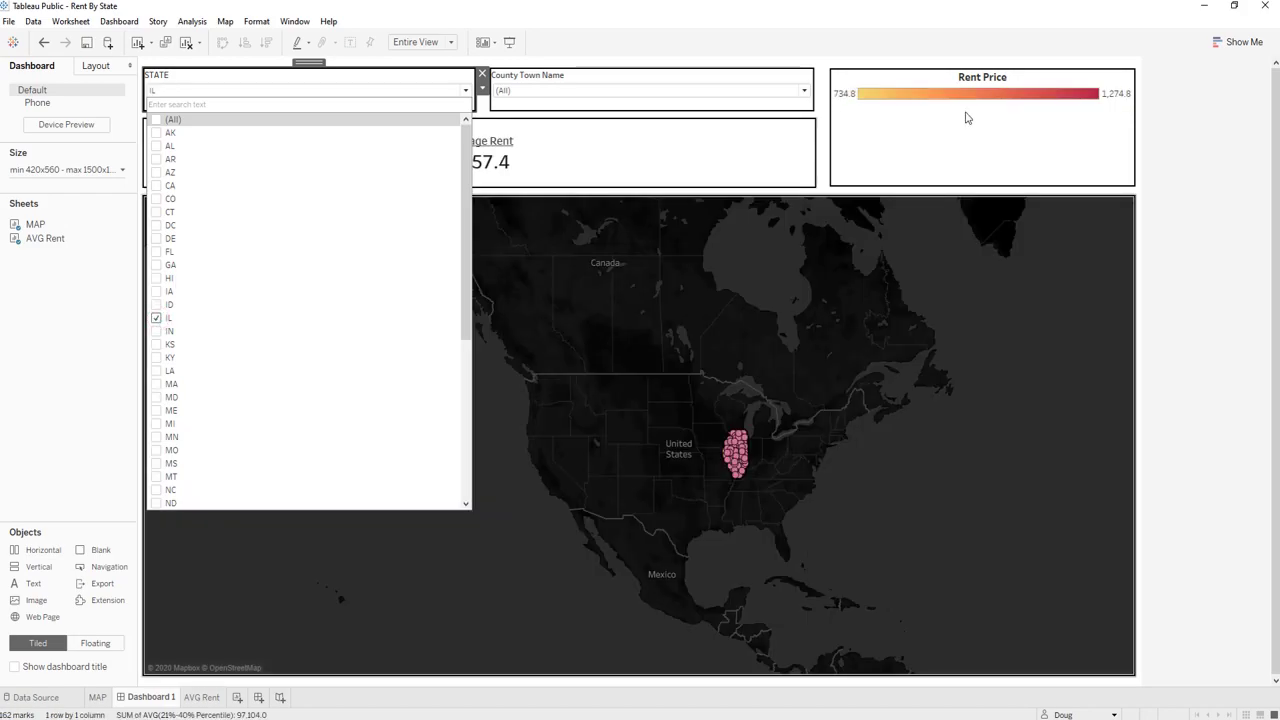
pyautogui.click(1160, 138)
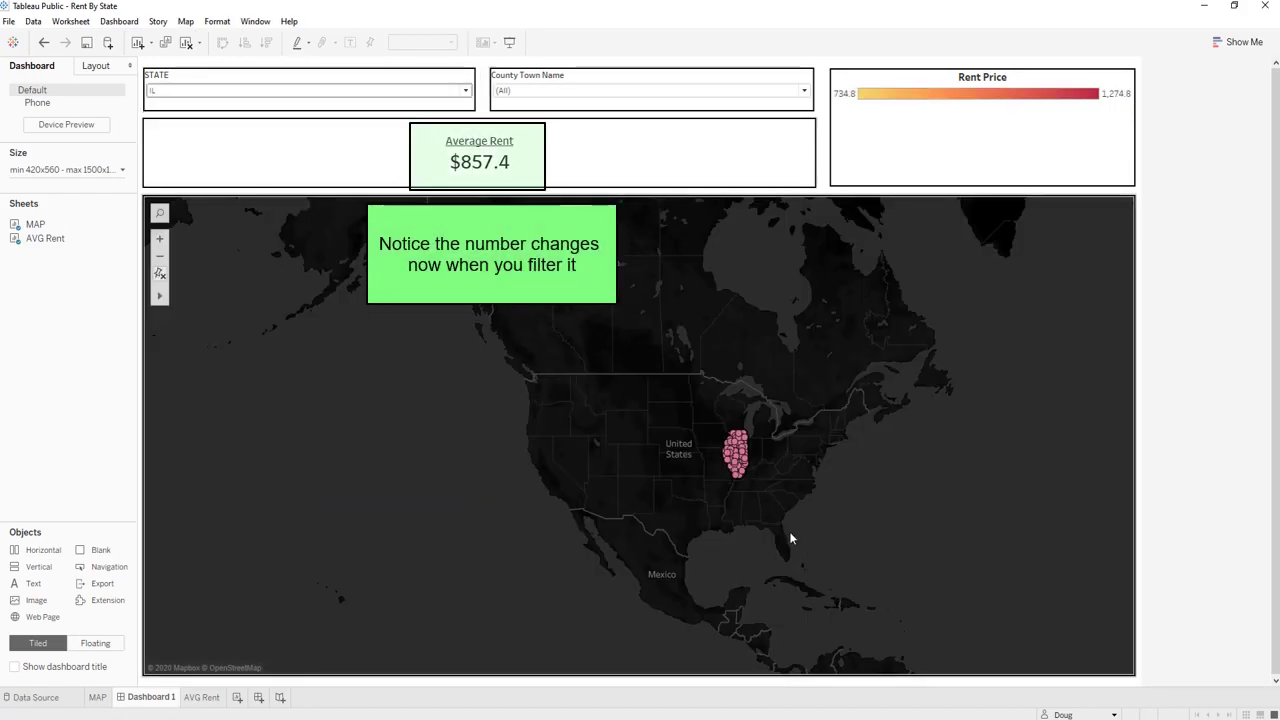
pyautogui.moveTo(471, 180)
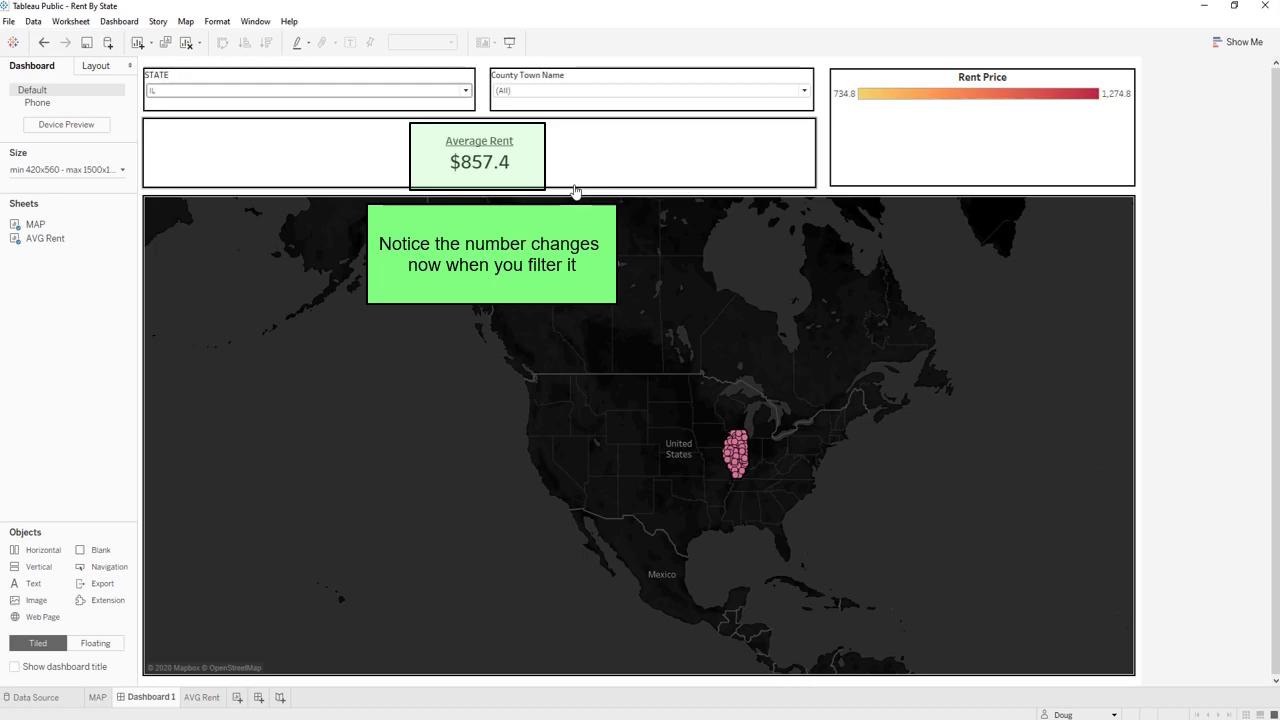
# Limit County Town Name to Cook County via a 'cook' search, zooming the map onto Illinois
pyautogui.click(465, 91)
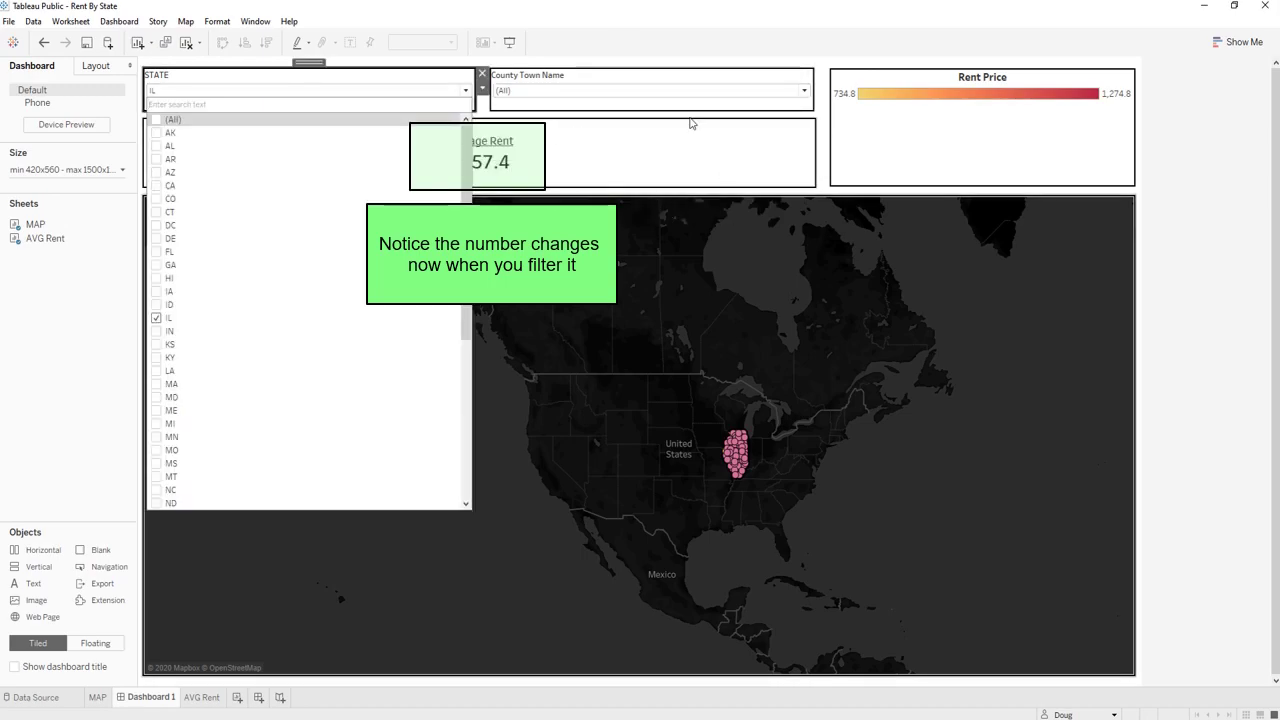
pyautogui.click(592, 92)
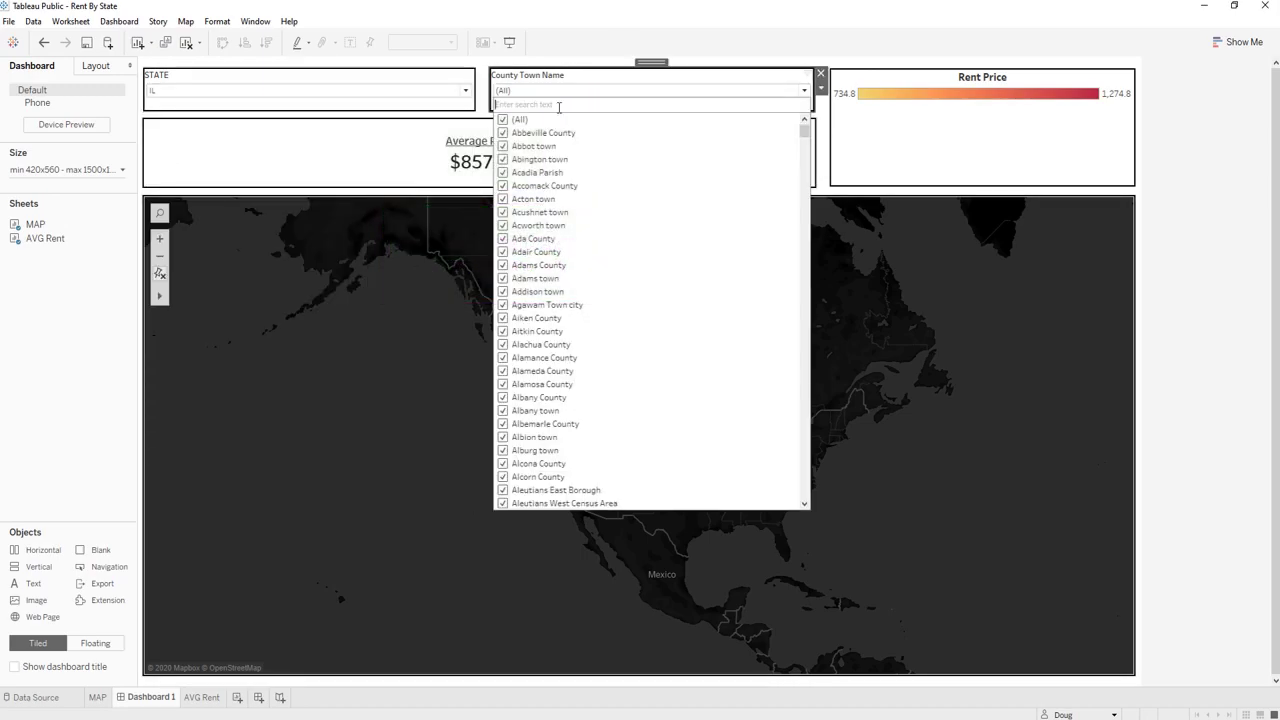
pyautogui.click(503, 121)
pyautogui.write('c')
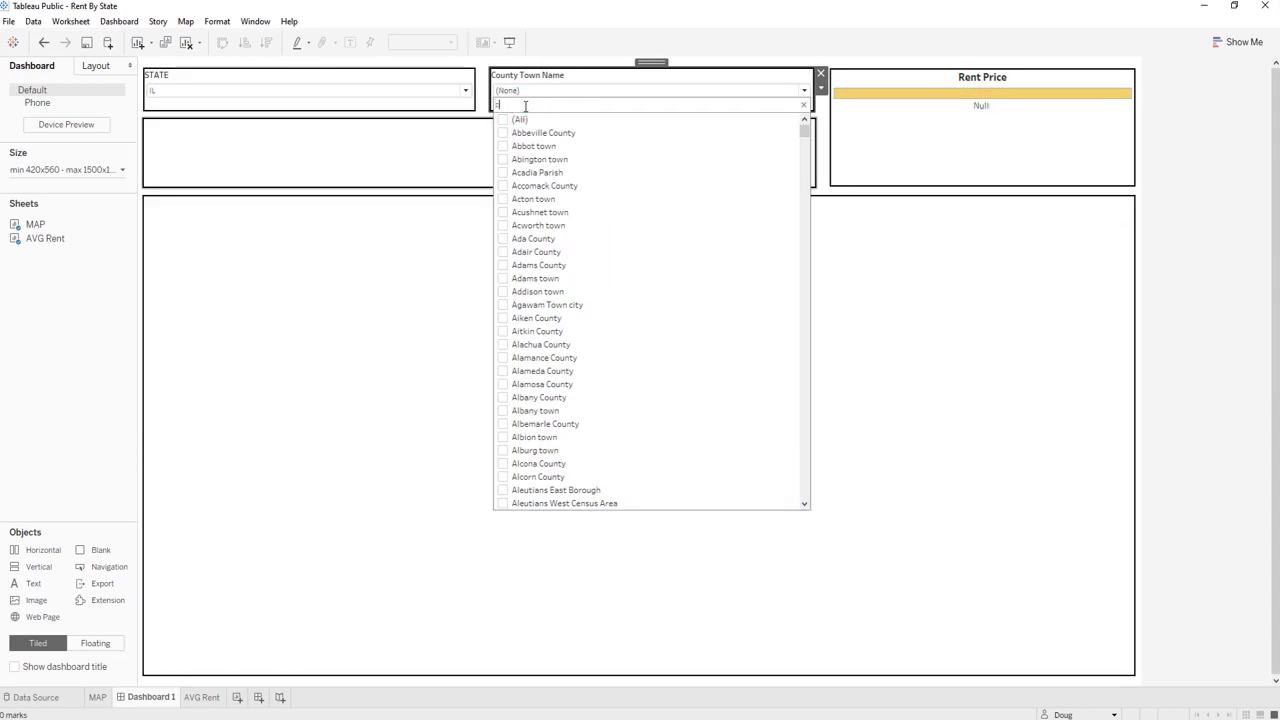
pyautogui.write('ook')
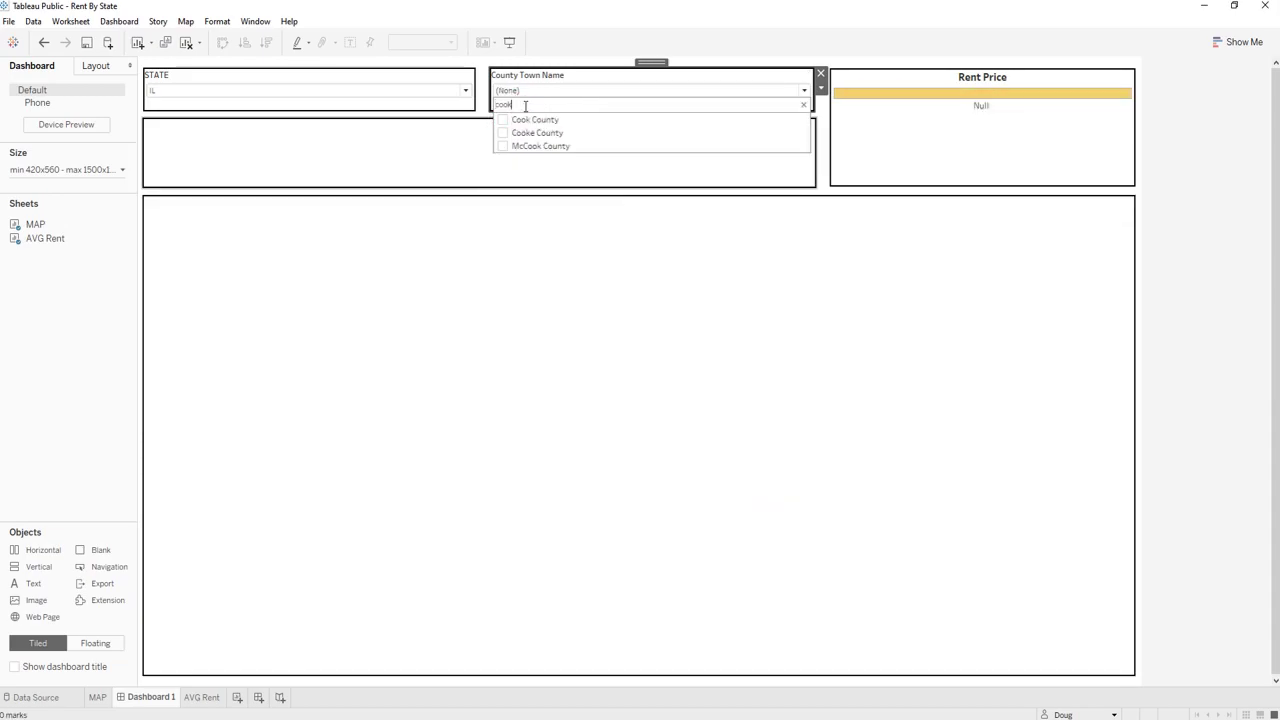
pyautogui.click(503, 120)
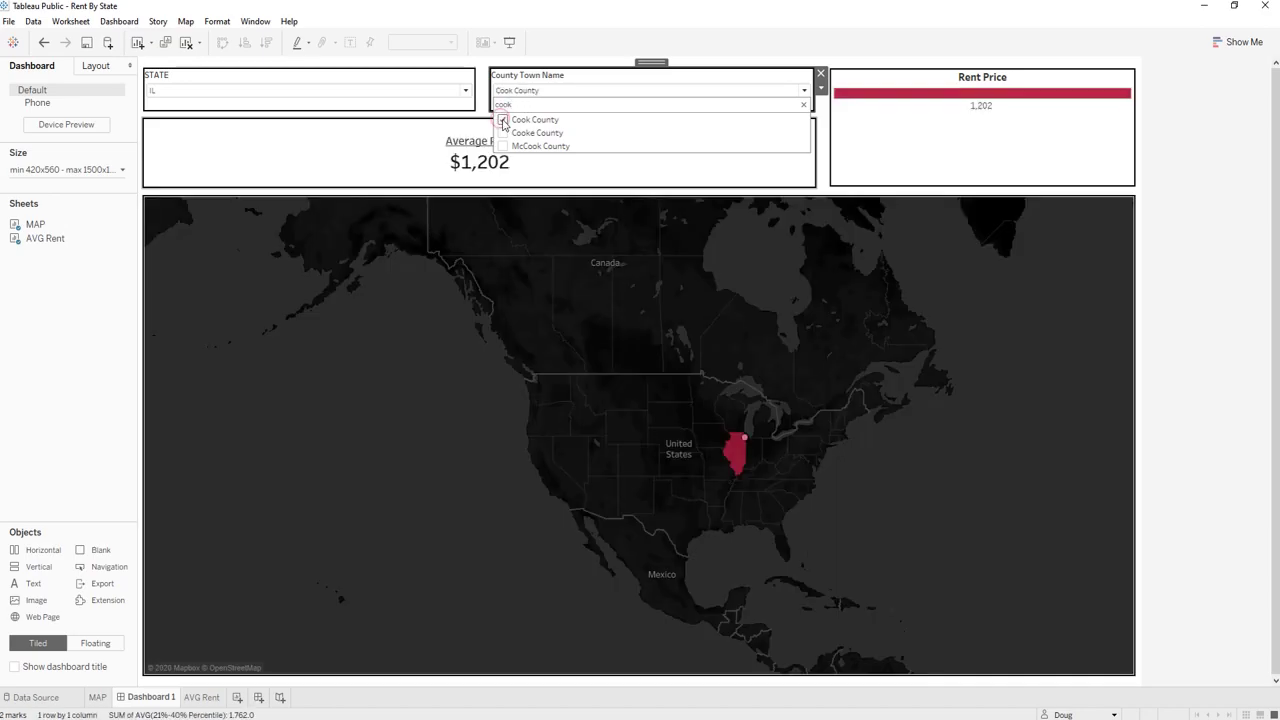
pyautogui.click(1185, 400)
pyautogui.scroll(5, 629, 368)
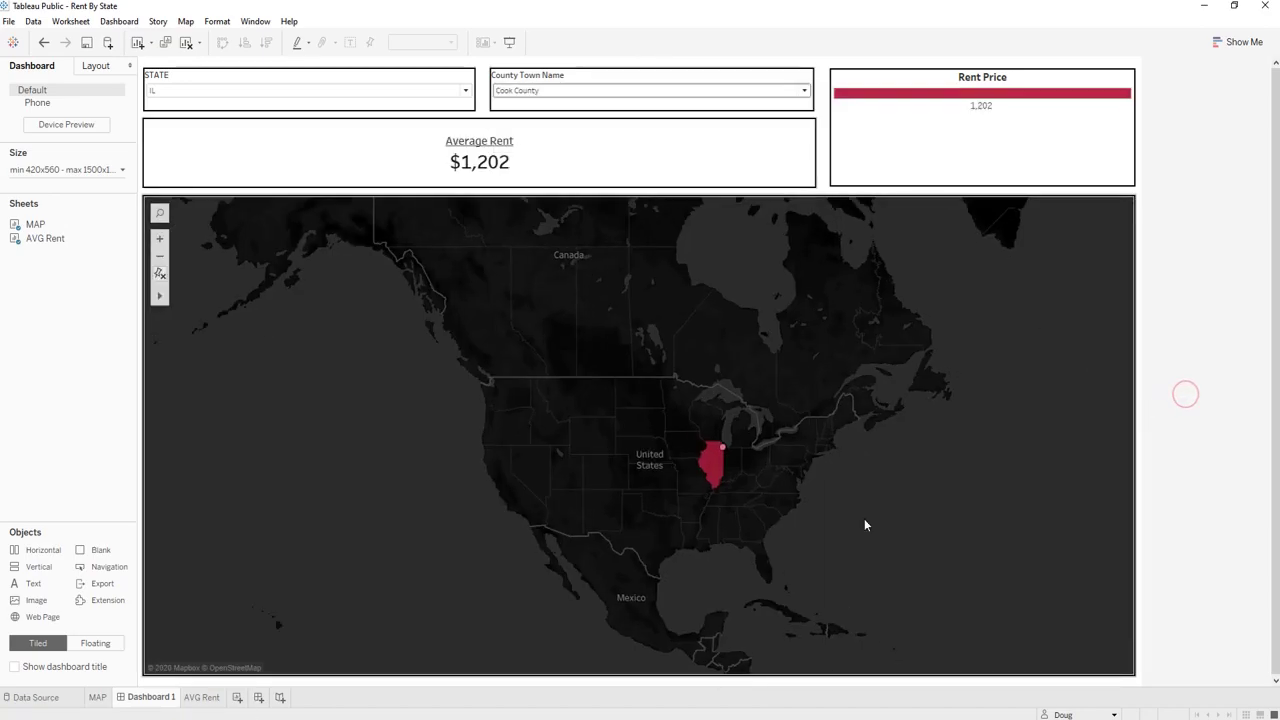
pyautogui.scroll(2, 618, 374)
pyautogui.scroll(-1, 517, 270)
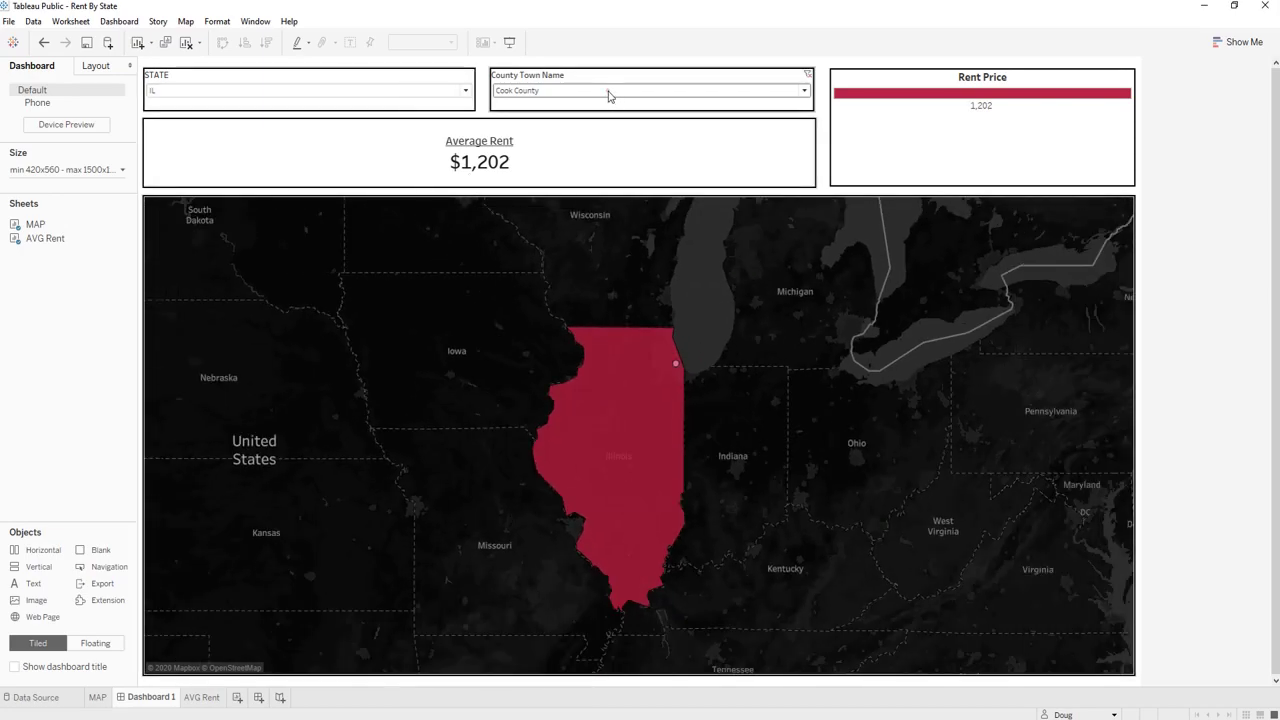
# Reset County Town Name to (All) so Average Rent returns to $857.4, and zoom the map out
pyautogui.click(608, 95)
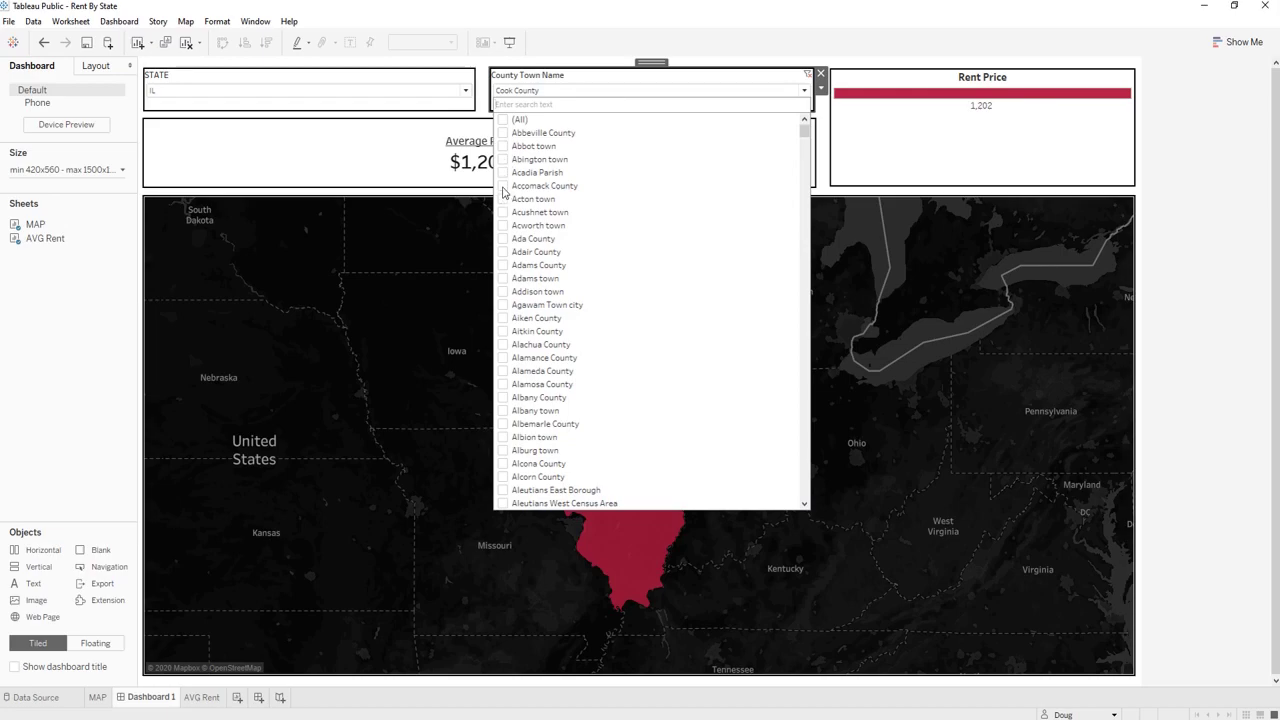
pyautogui.click(506, 122)
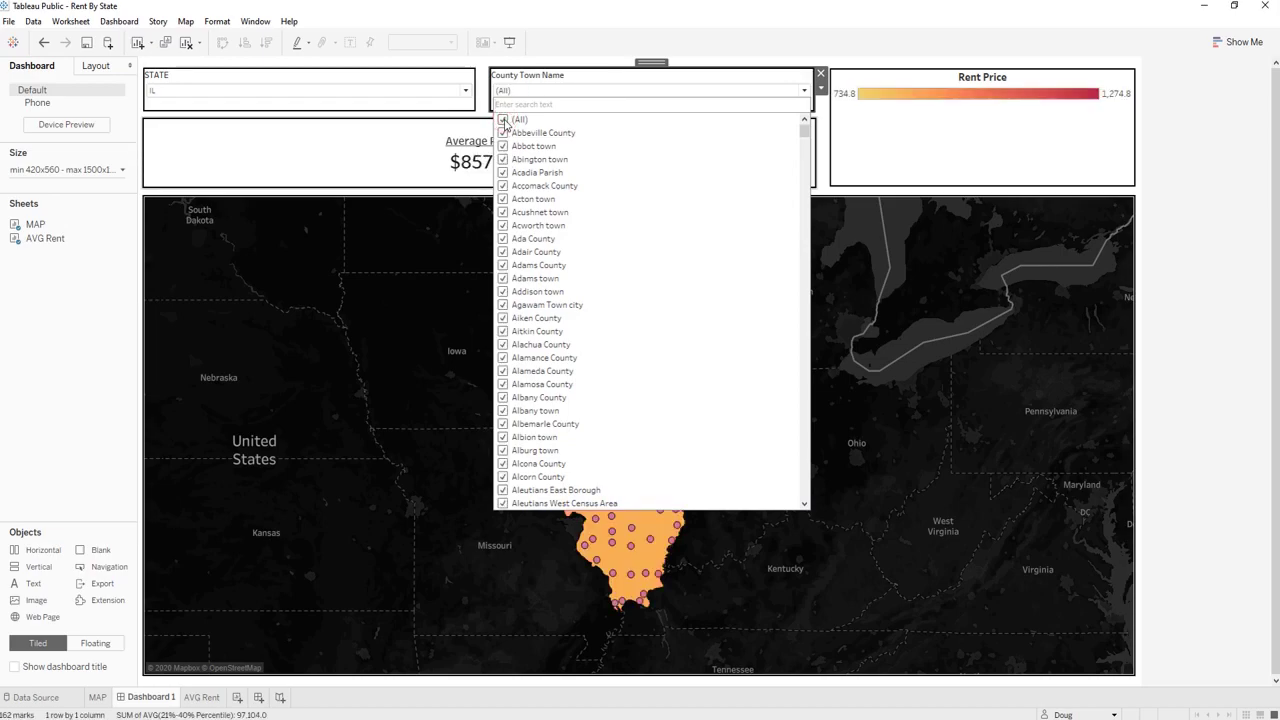
pyautogui.click(506, 122)
pyautogui.click(506, 122)
pyautogui.click(1199, 232)
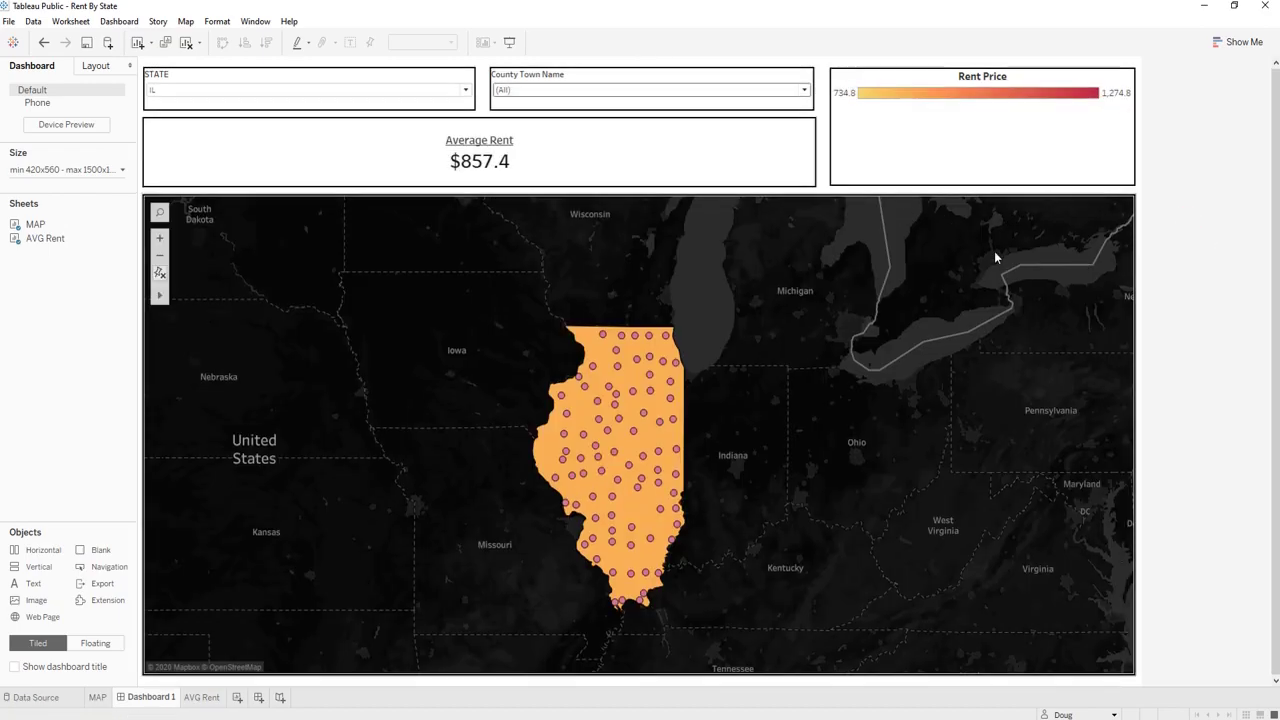
pyautogui.scroll(-5, 940, 274)
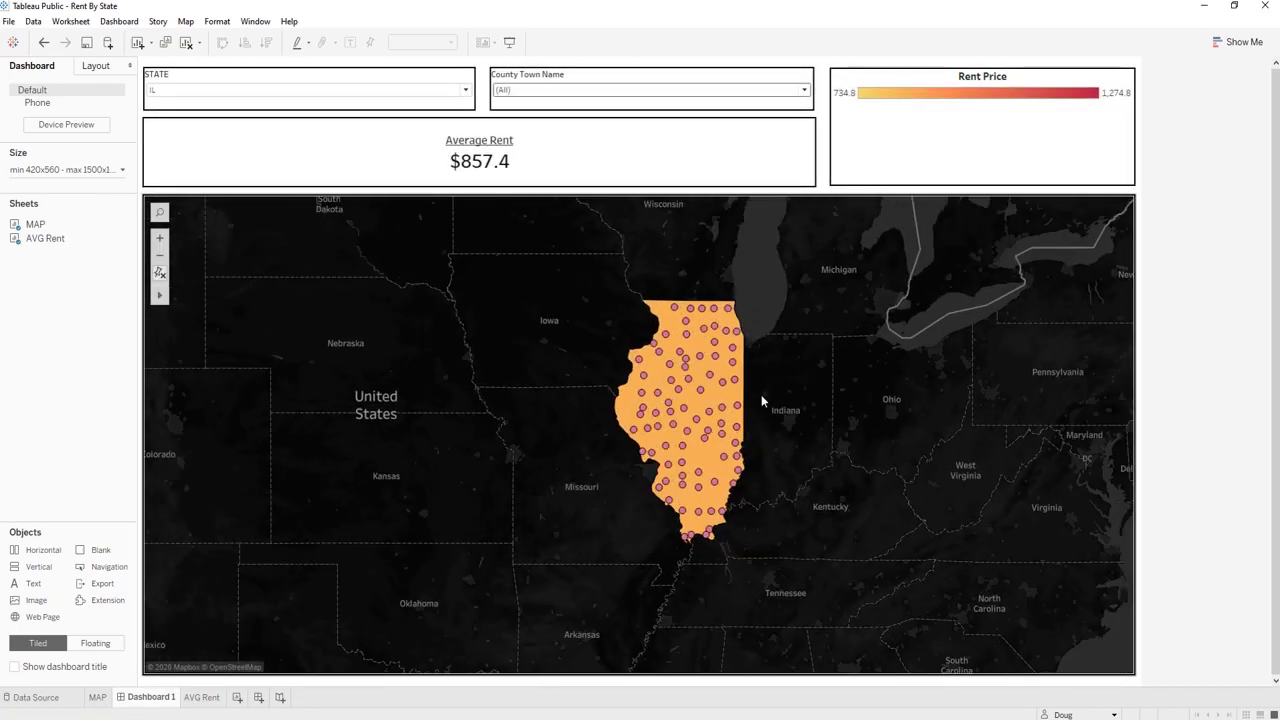
pyautogui.scroll(-1, 741, 333)
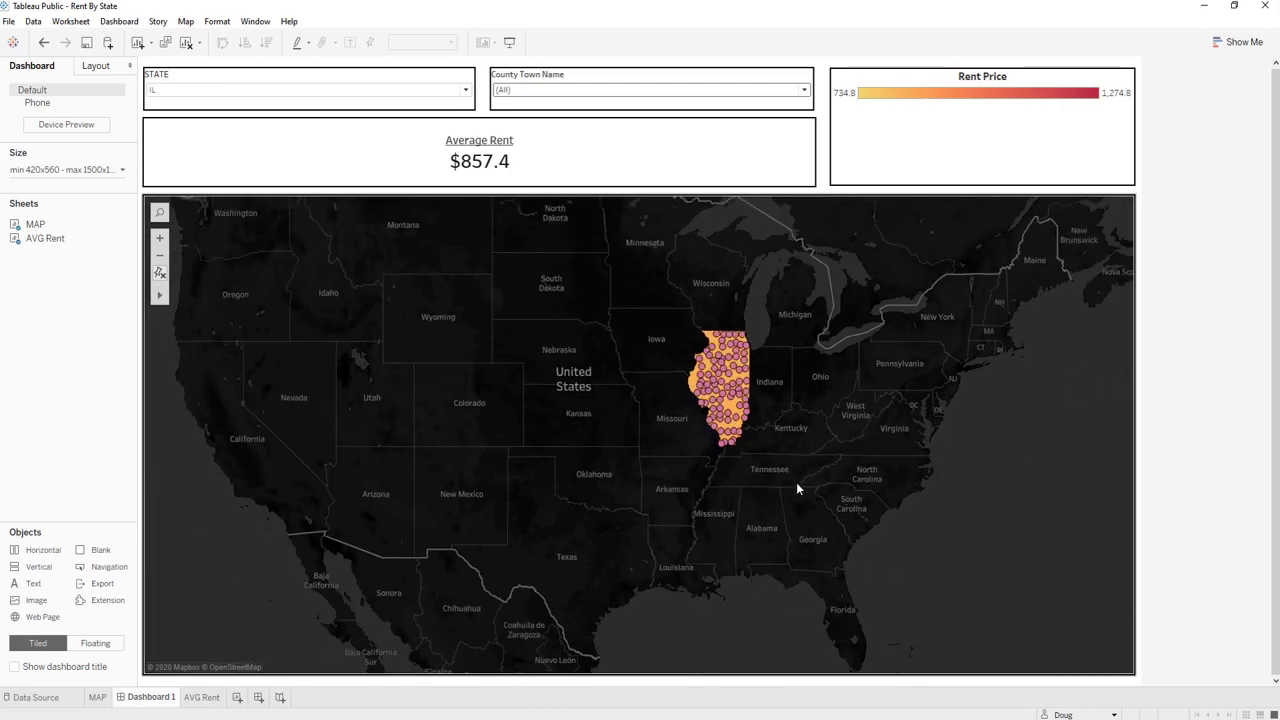
pyautogui.moveTo(733, 395)
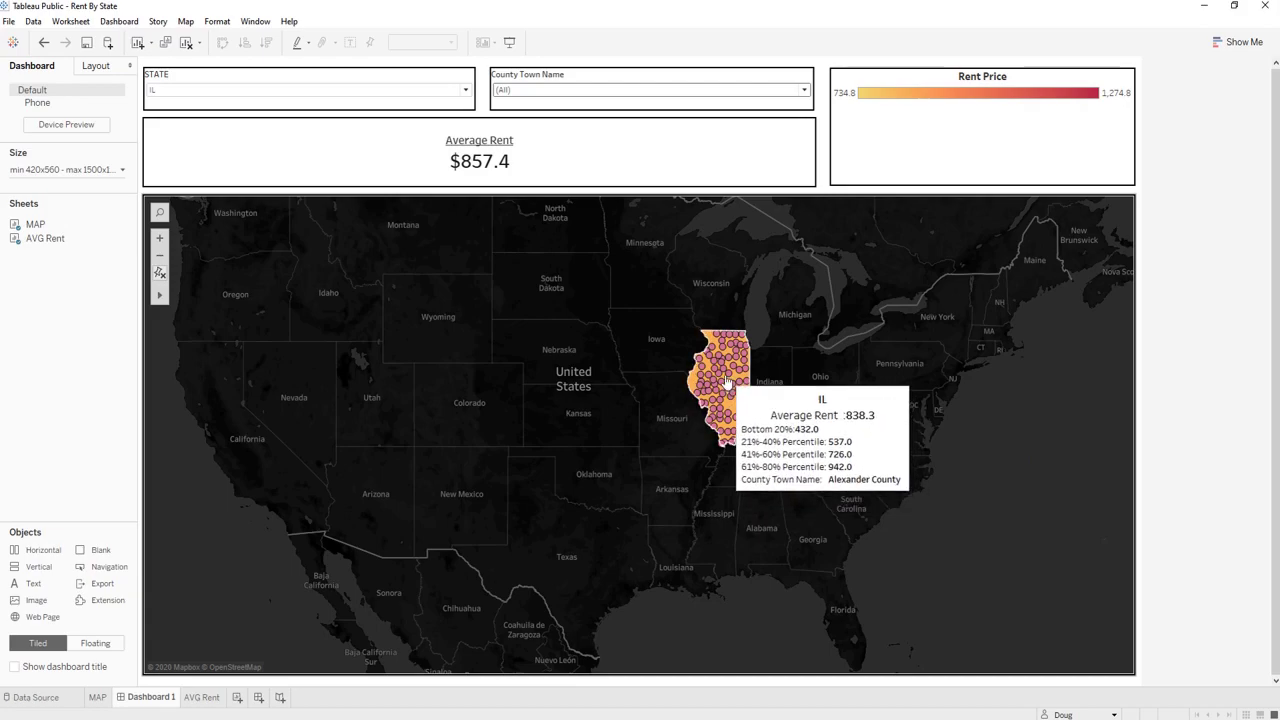
# Search 'coo' in County Town Name and keep only Cook County, making Average Rent $1,202
pyautogui.click(567, 87)
pyautogui.click(567, 89)
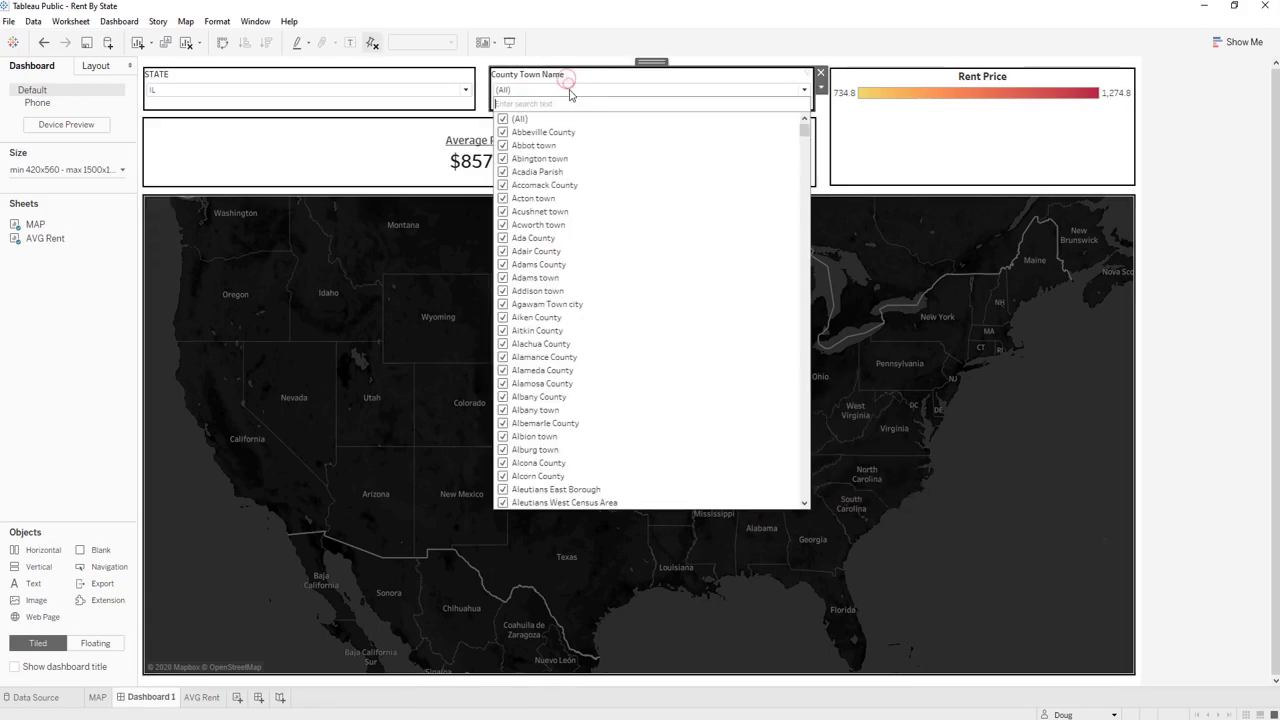
pyautogui.click(548, 103)
pyautogui.write('cook')
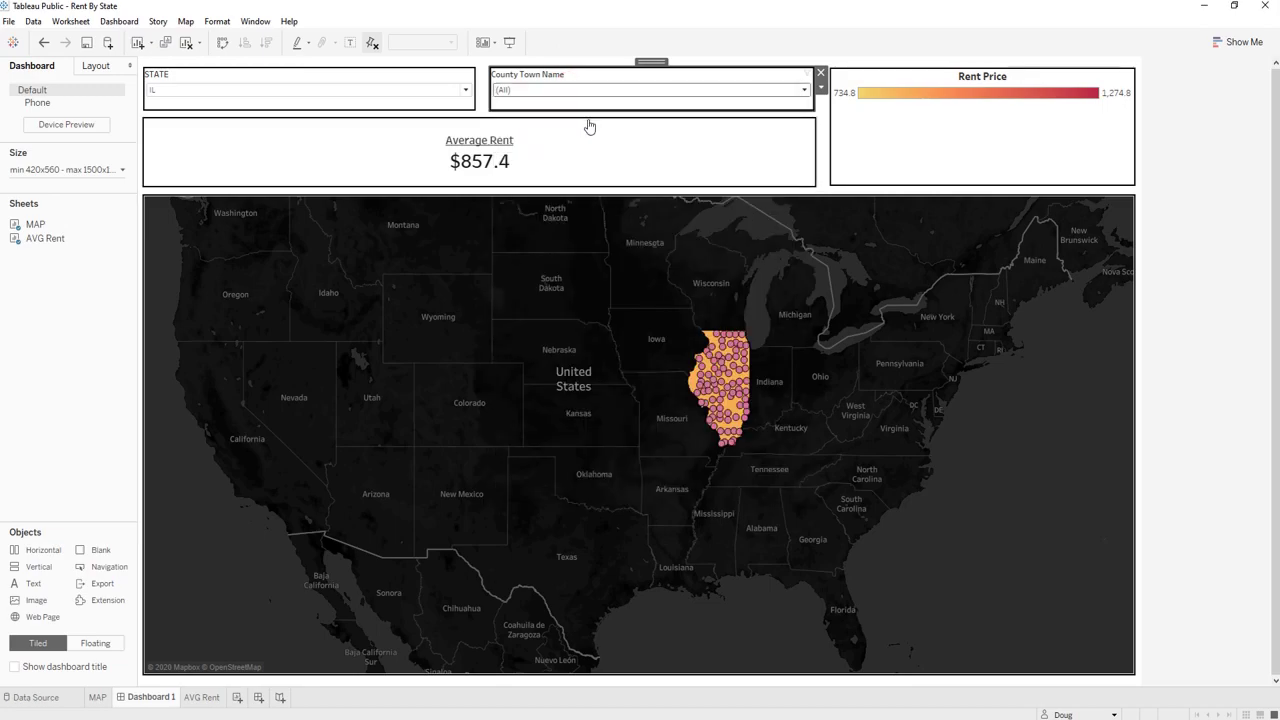
pyautogui.click(603, 90)
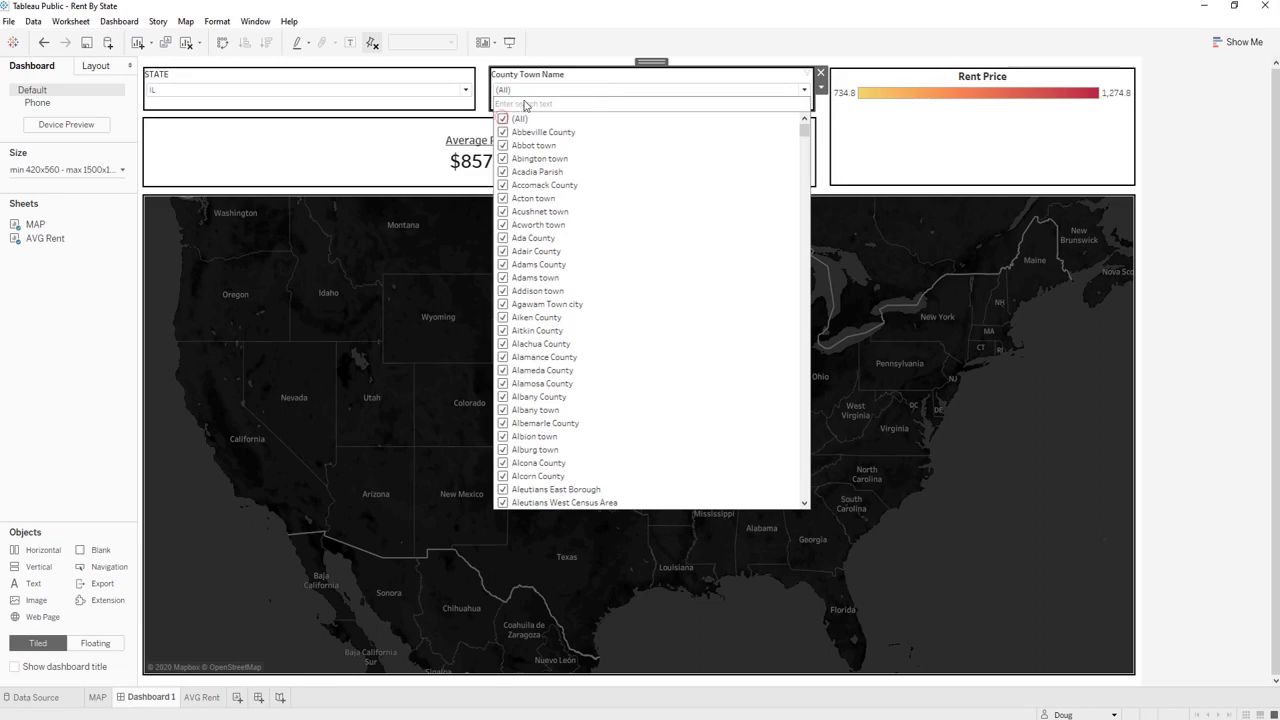
pyautogui.click(503, 119)
pyautogui.click(551, 104)
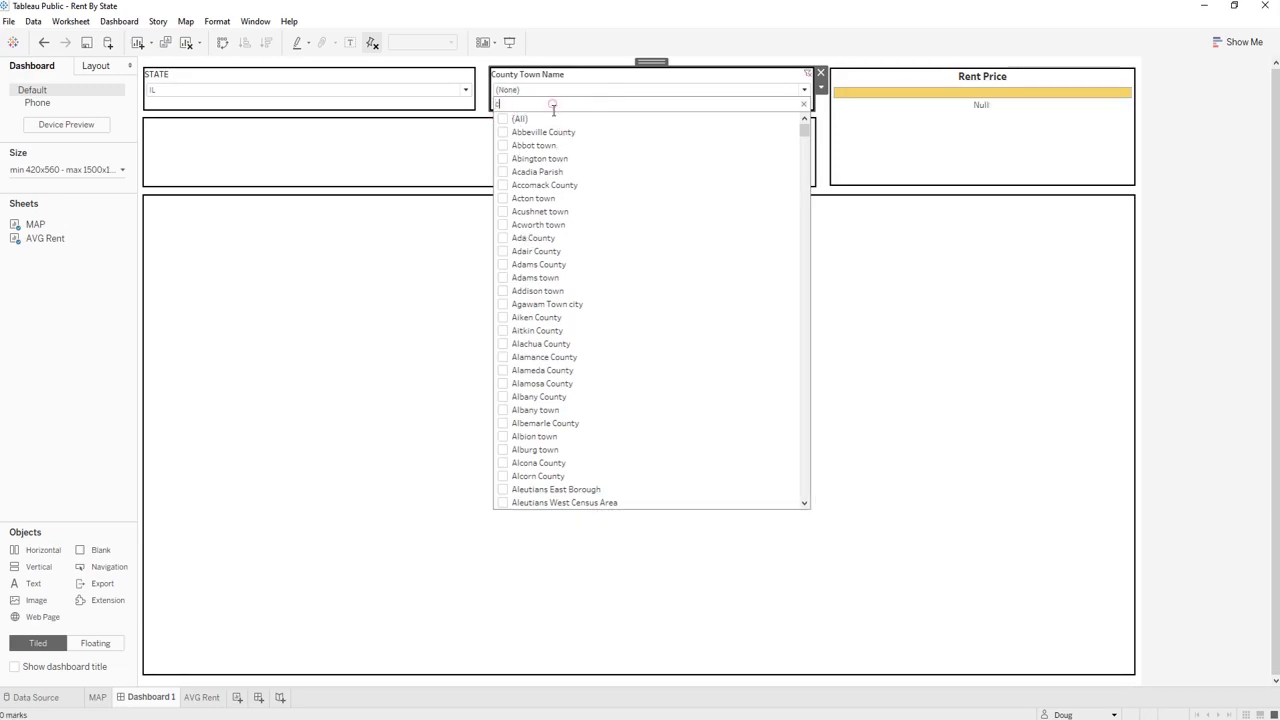
pyautogui.write('cook')
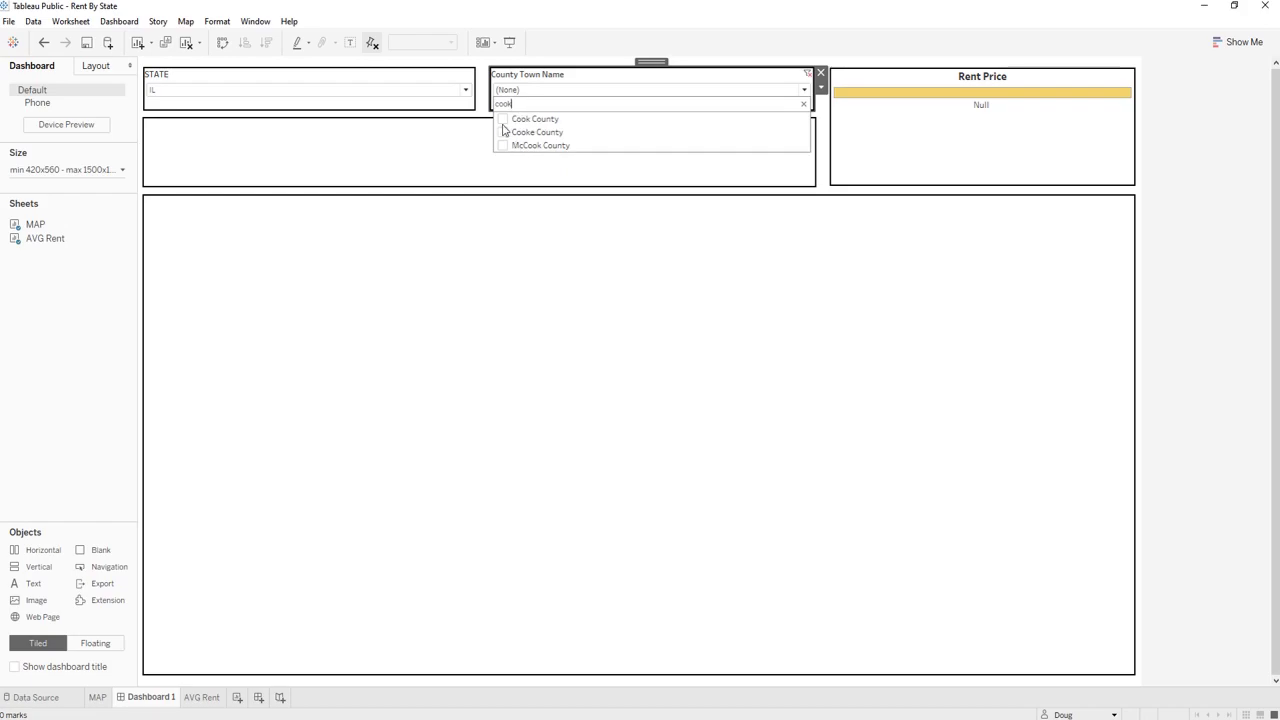
pyautogui.click(505, 119)
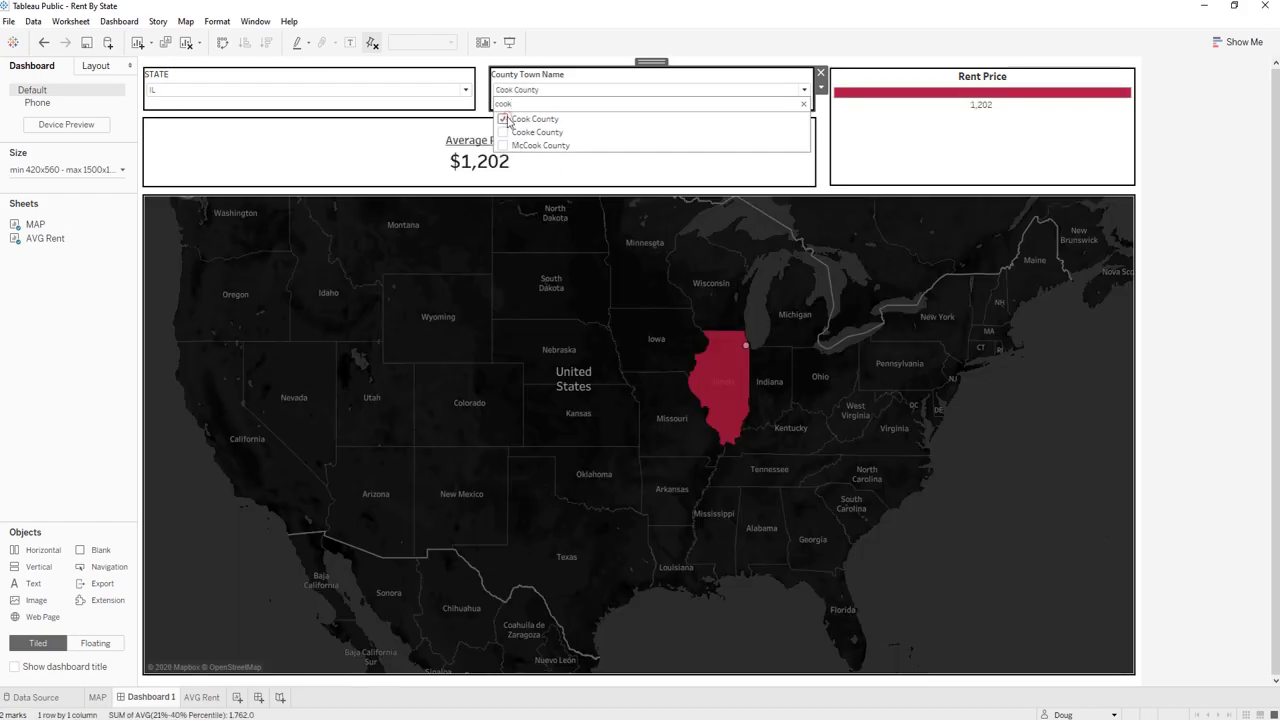
pyautogui.click(1194, 420)
pyautogui.moveTo(748, 345)
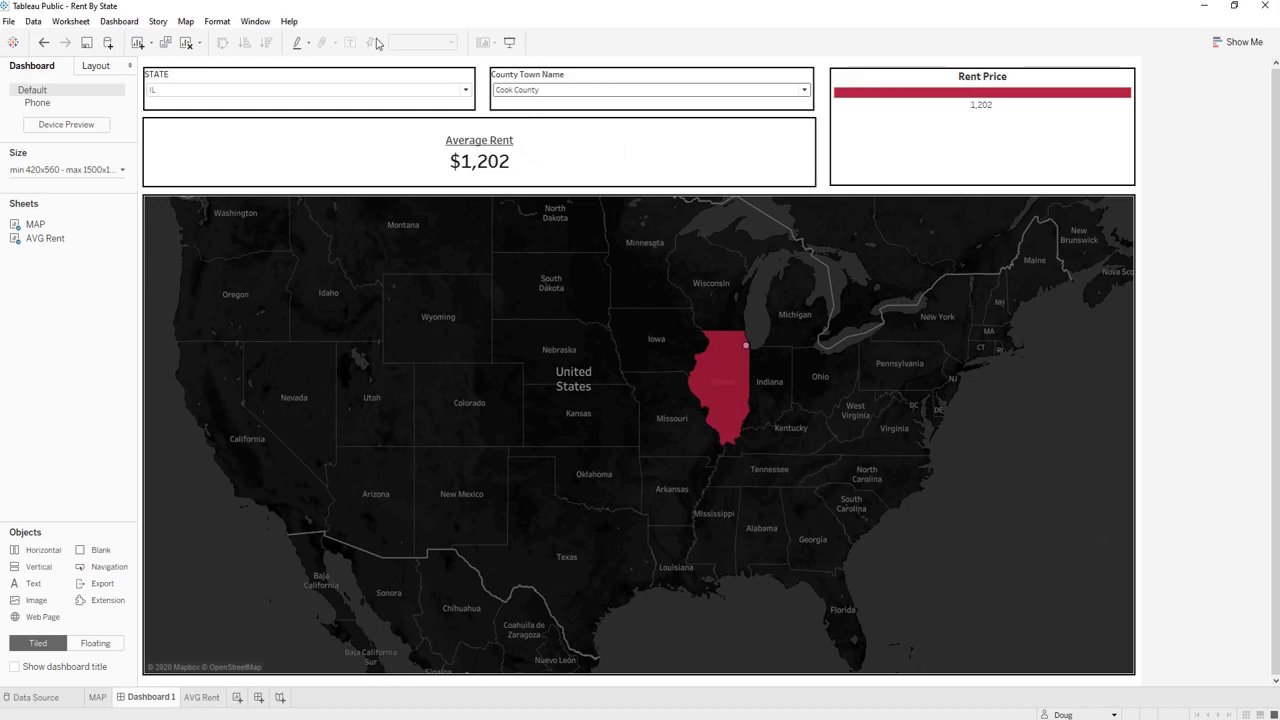
# Set both STATE and County Town Name filters back to (All), restoring Average Rent $962.1
pyautogui.click(341, 88)
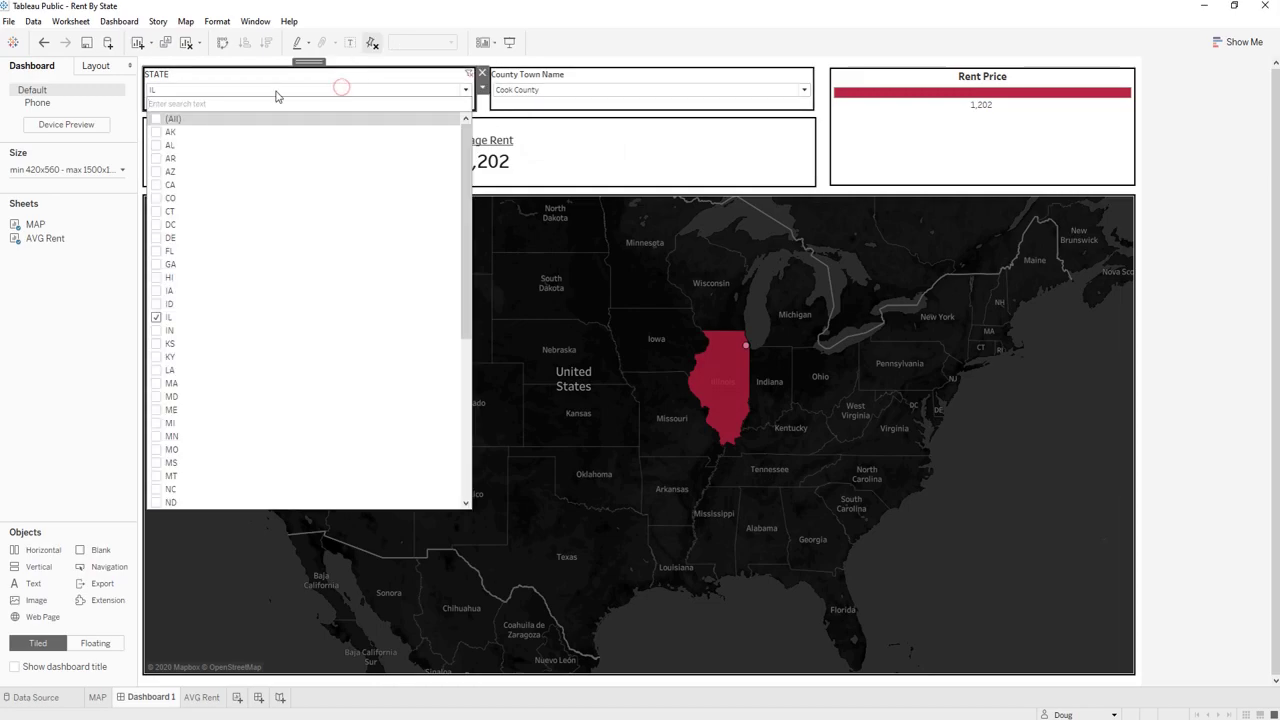
pyautogui.click(157, 118)
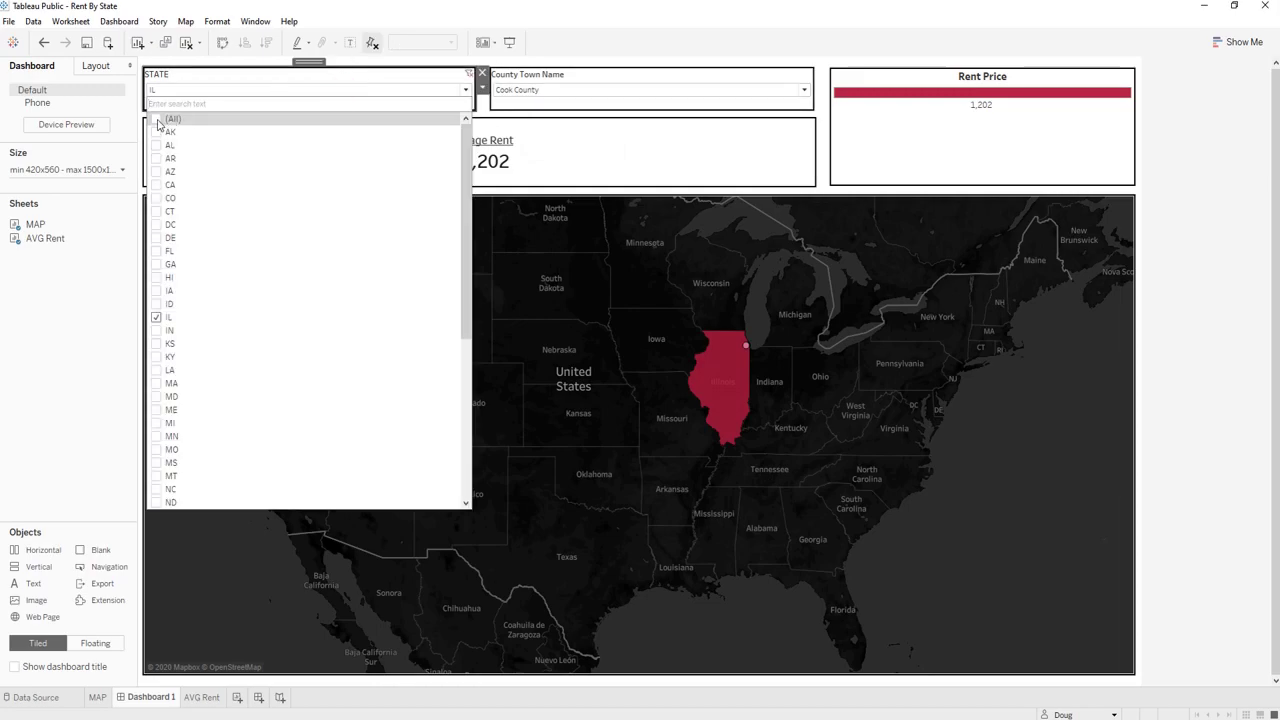
pyautogui.click(580, 91)
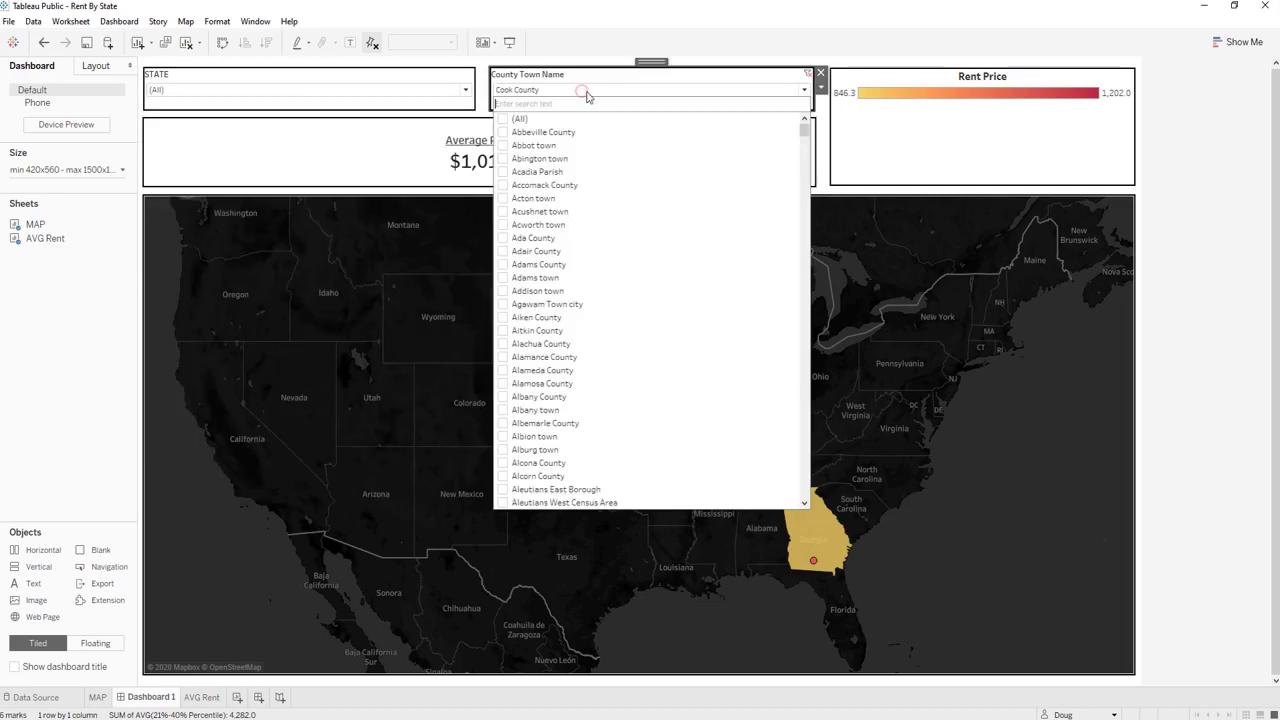
pyautogui.click(503, 119)
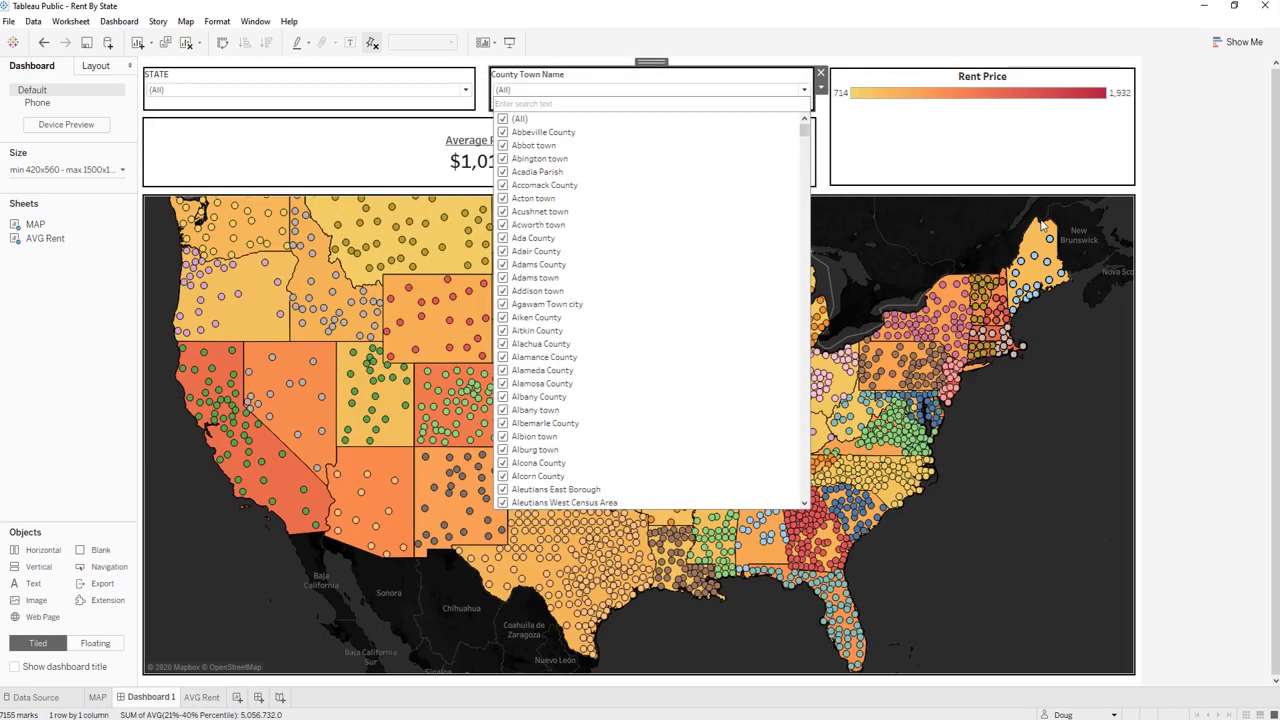
pyautogui.click(1196, 243)
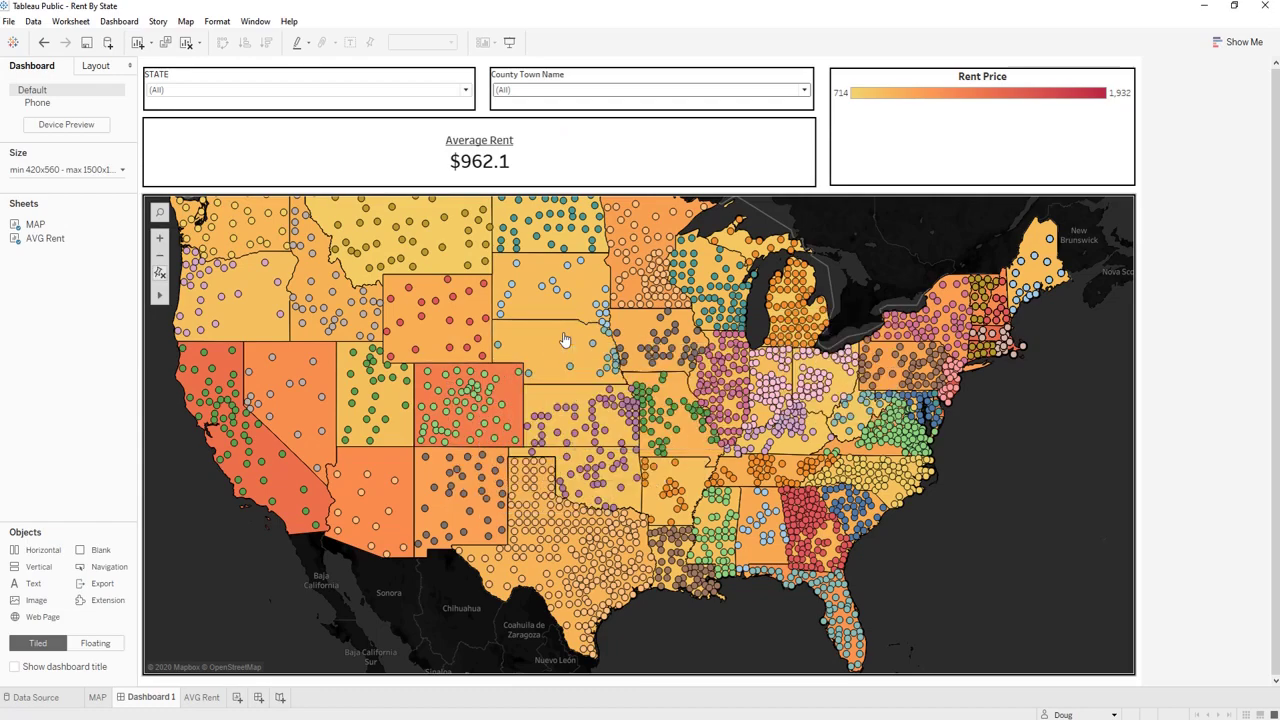
pyautogui.scroll(2, 563, 336)
pyautogui.scroll(-4, 563, 340)
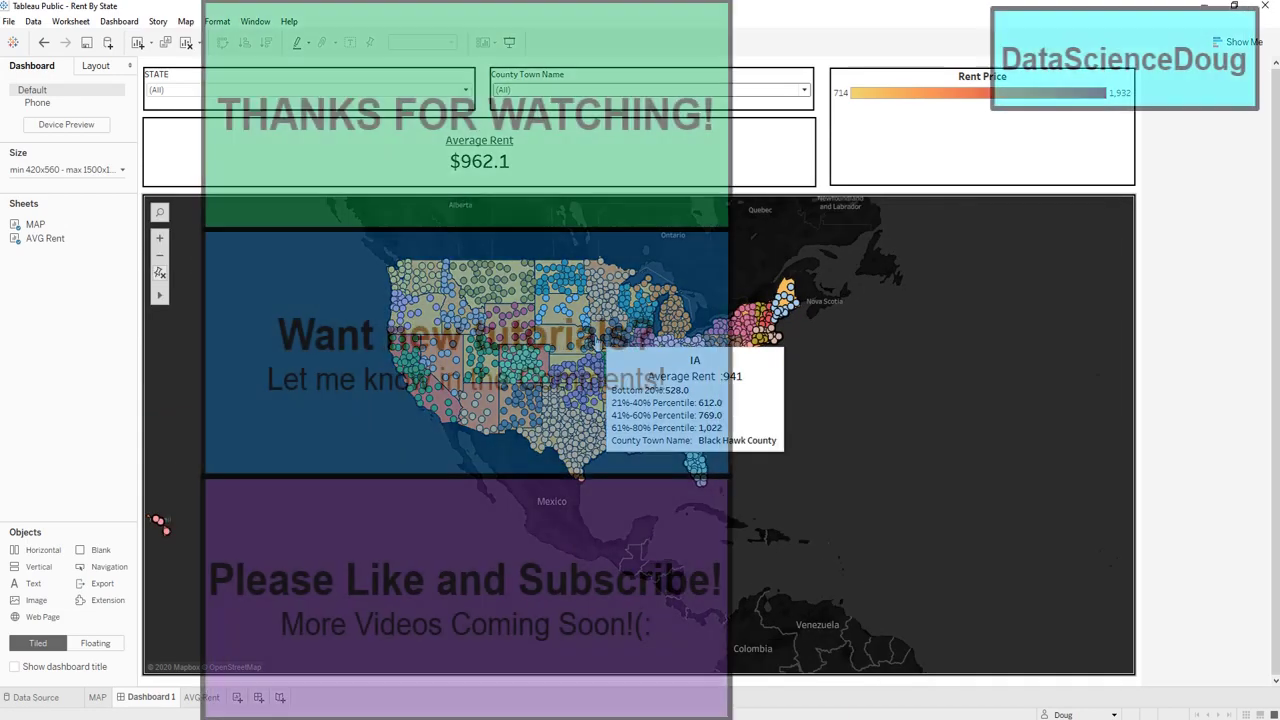